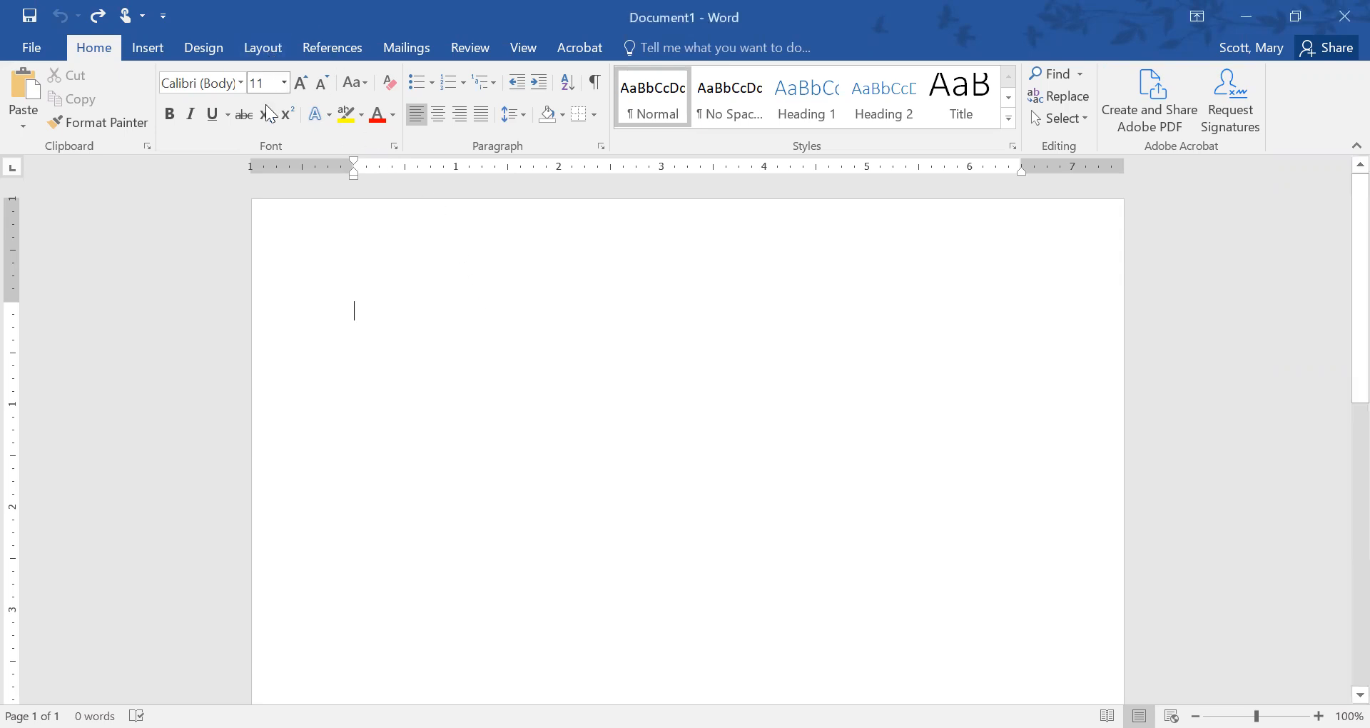
Set the page margins to the Normal preset, 1" on all sides.
{"action": "left_click", "coordinate": [262, 45]}
{"action": "left_click", "coordinate": [29, 102]}
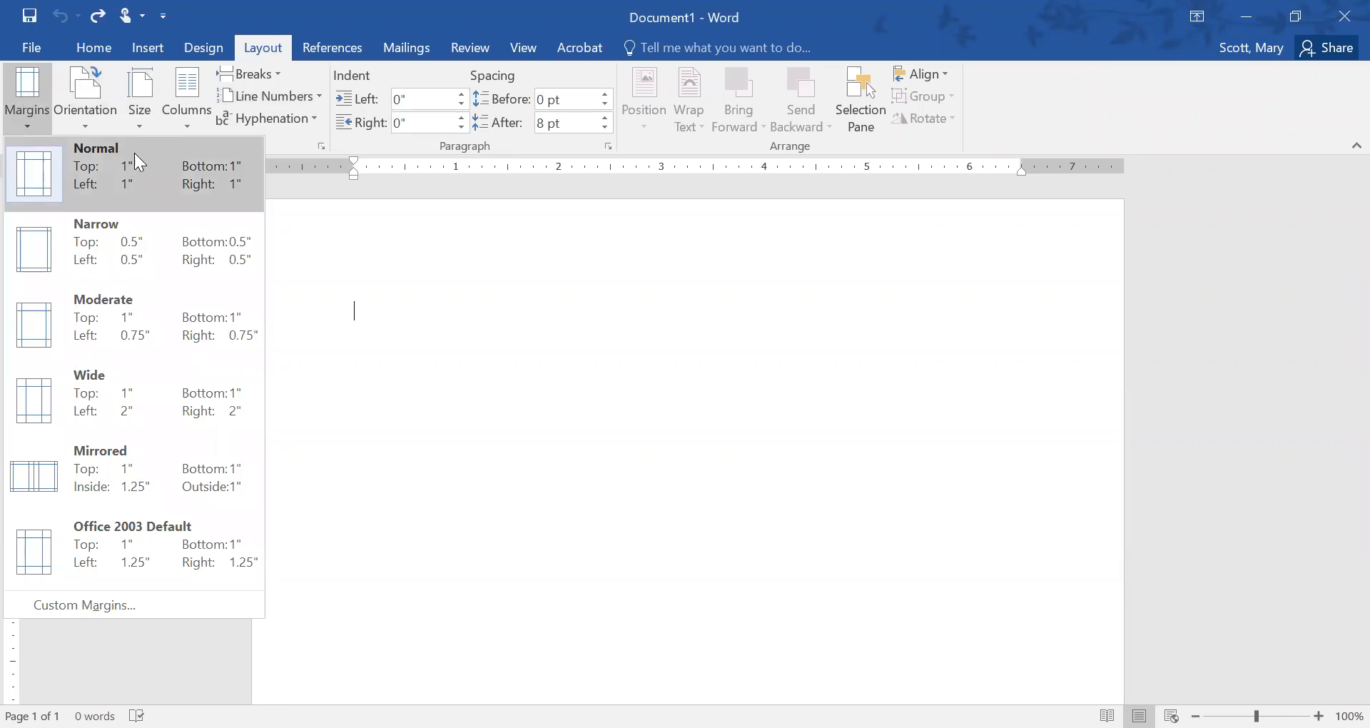
{"action": "left_click", "coordinate": [181, 177]}
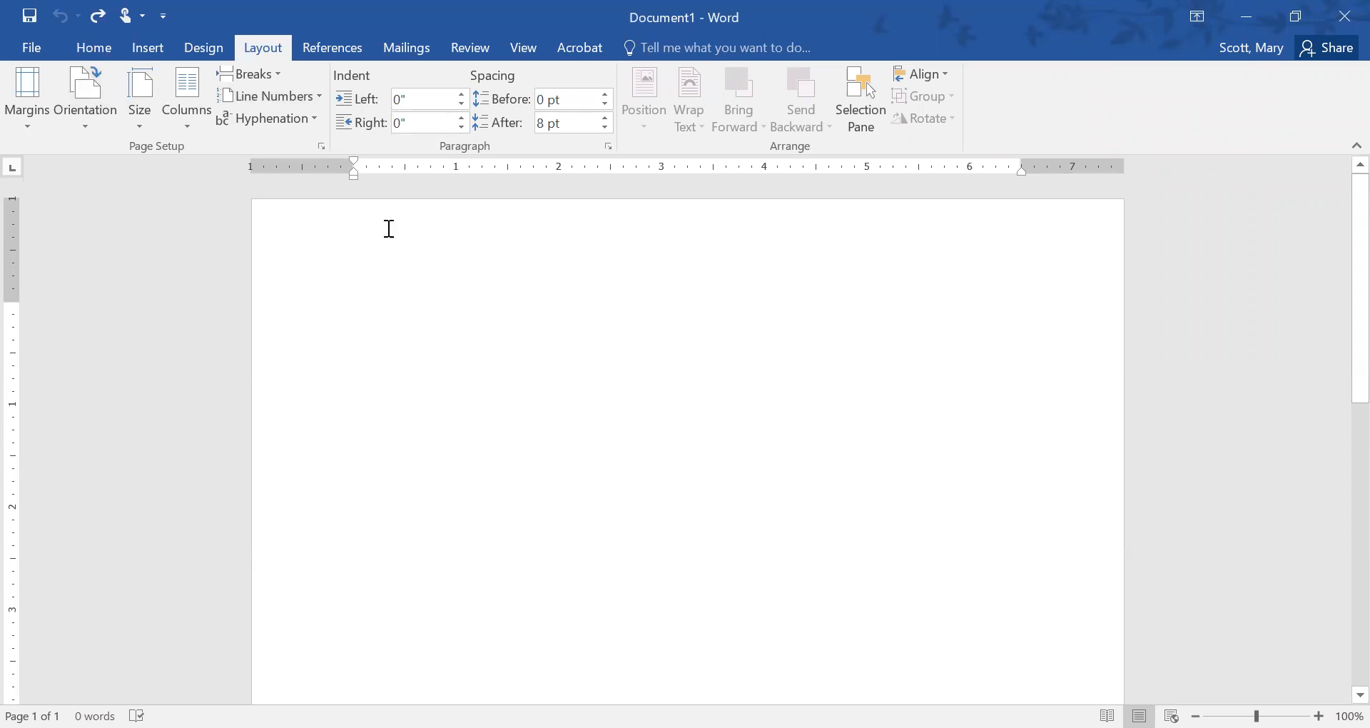
Set the whole document's paragraphs to 0 pt spacing after, double line spacing, and no added space between paragraphs of the same style.
{"action": "left_click", "coordinate": [106, 47]}
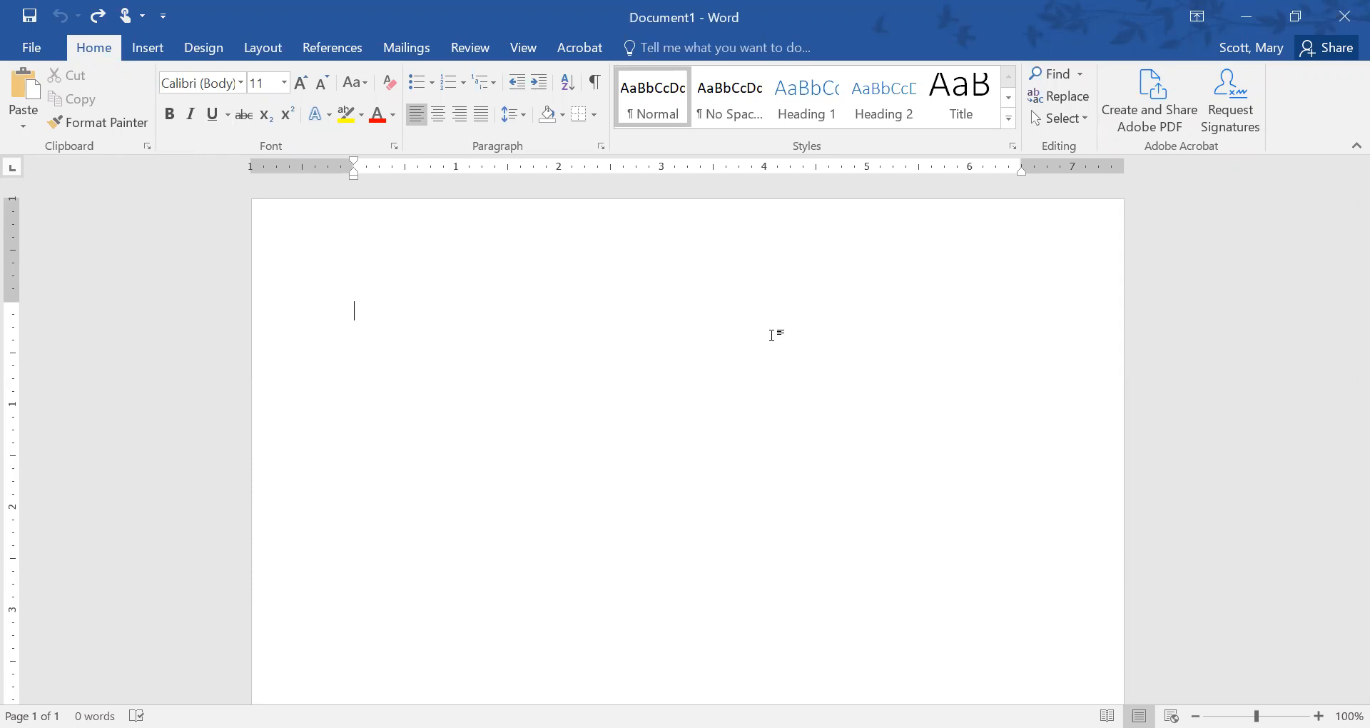
{"action": "key", "text": "ctrl+a"}
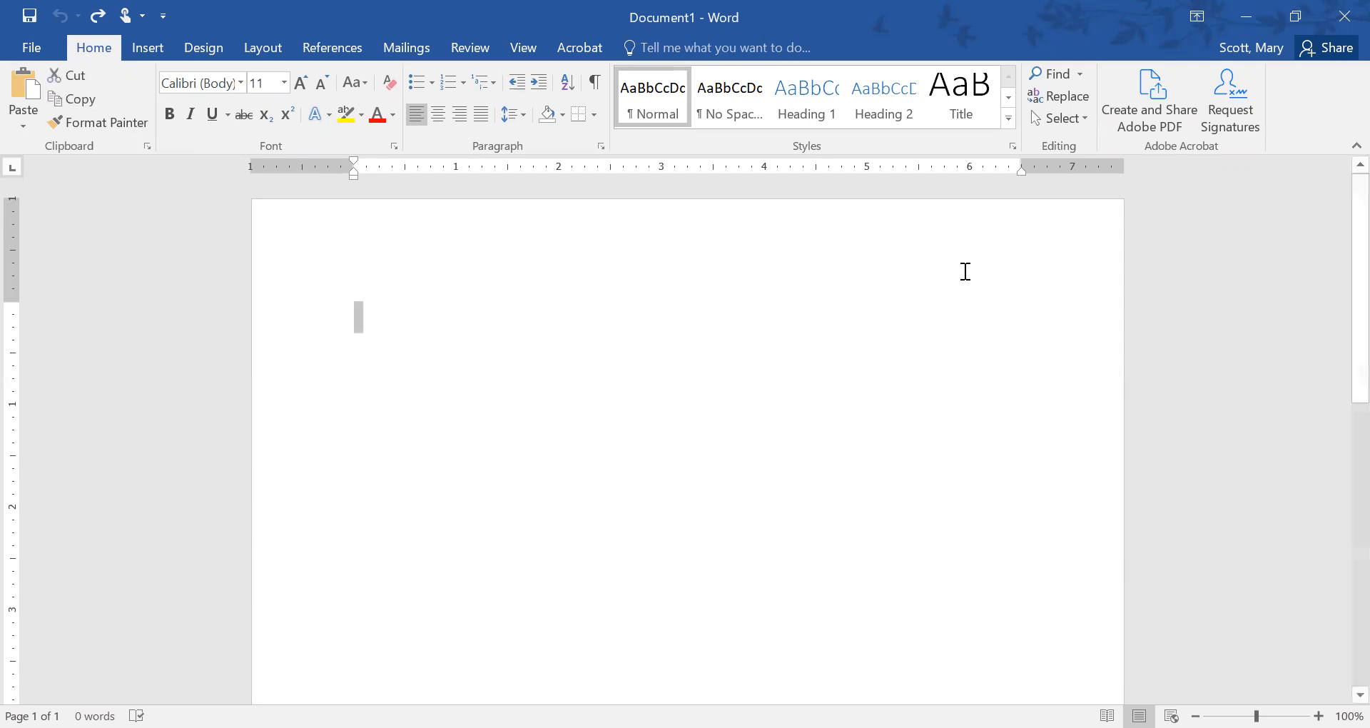
{"action": "right_click", "coordinate": [363, 314]}
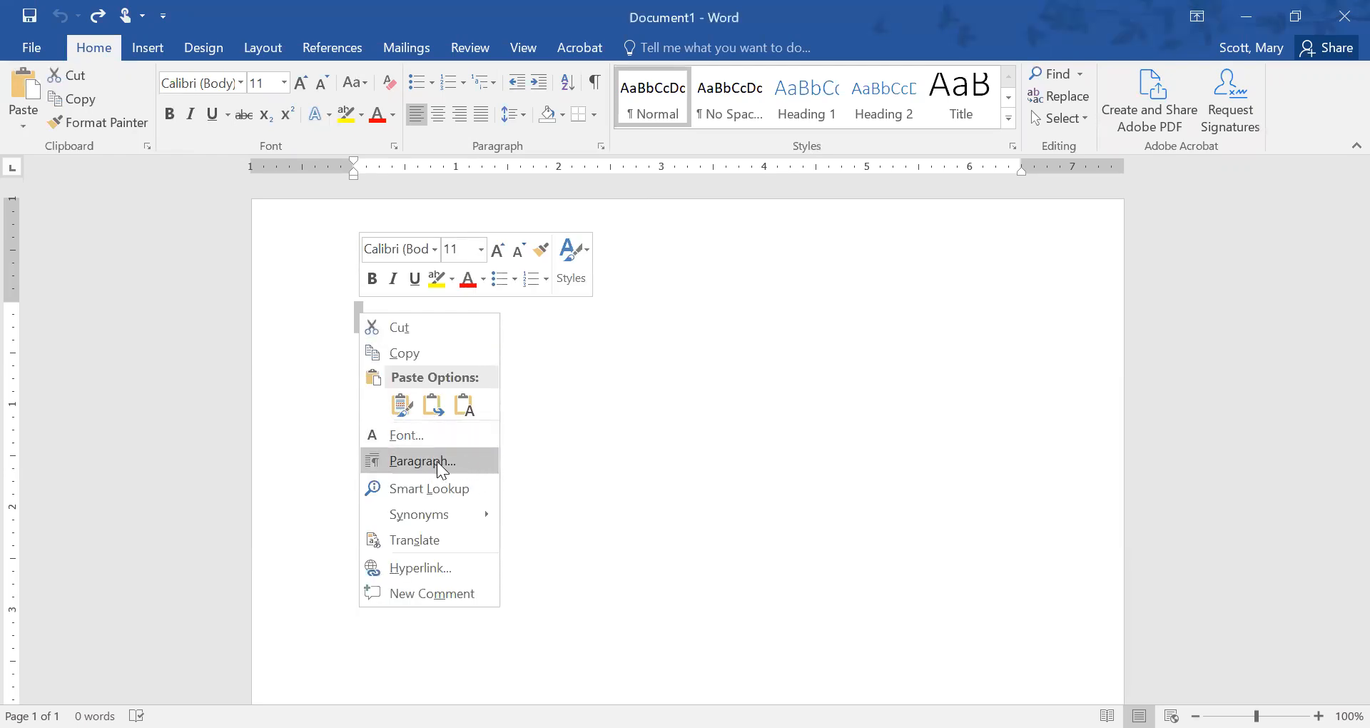
{"action": "left_click", "coordinate": [437, 460]}
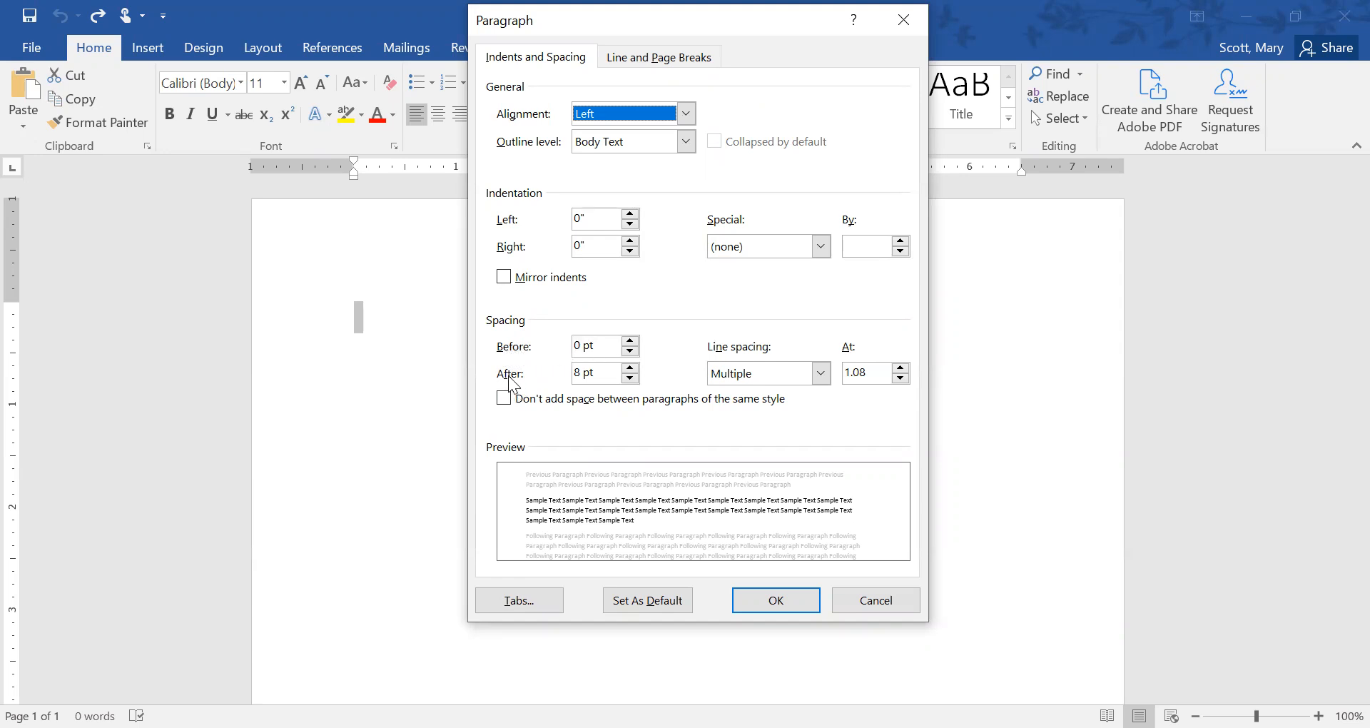
{"action": "left_click", "coordinate": [630, 379]}
{"action": "left_click", "coordinate": [630, 379]}
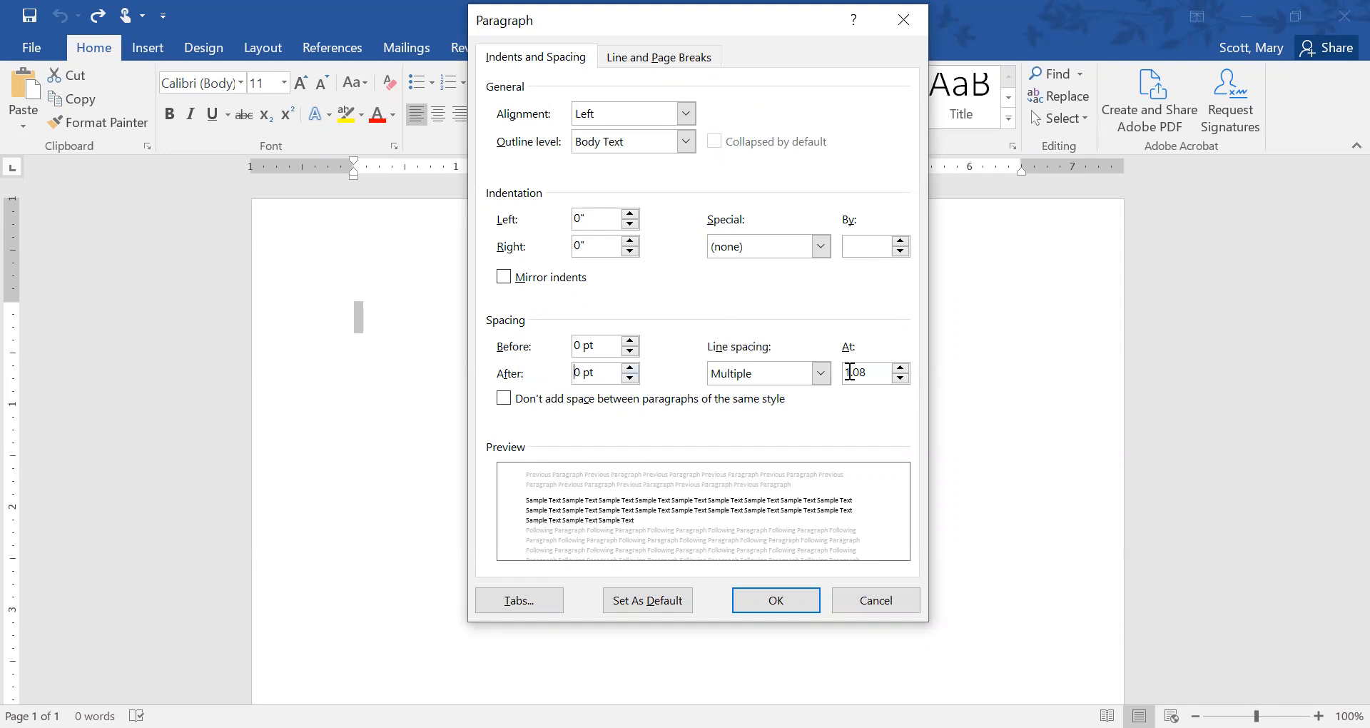
{"action": "left_click", "coordinate": [821, 374]}
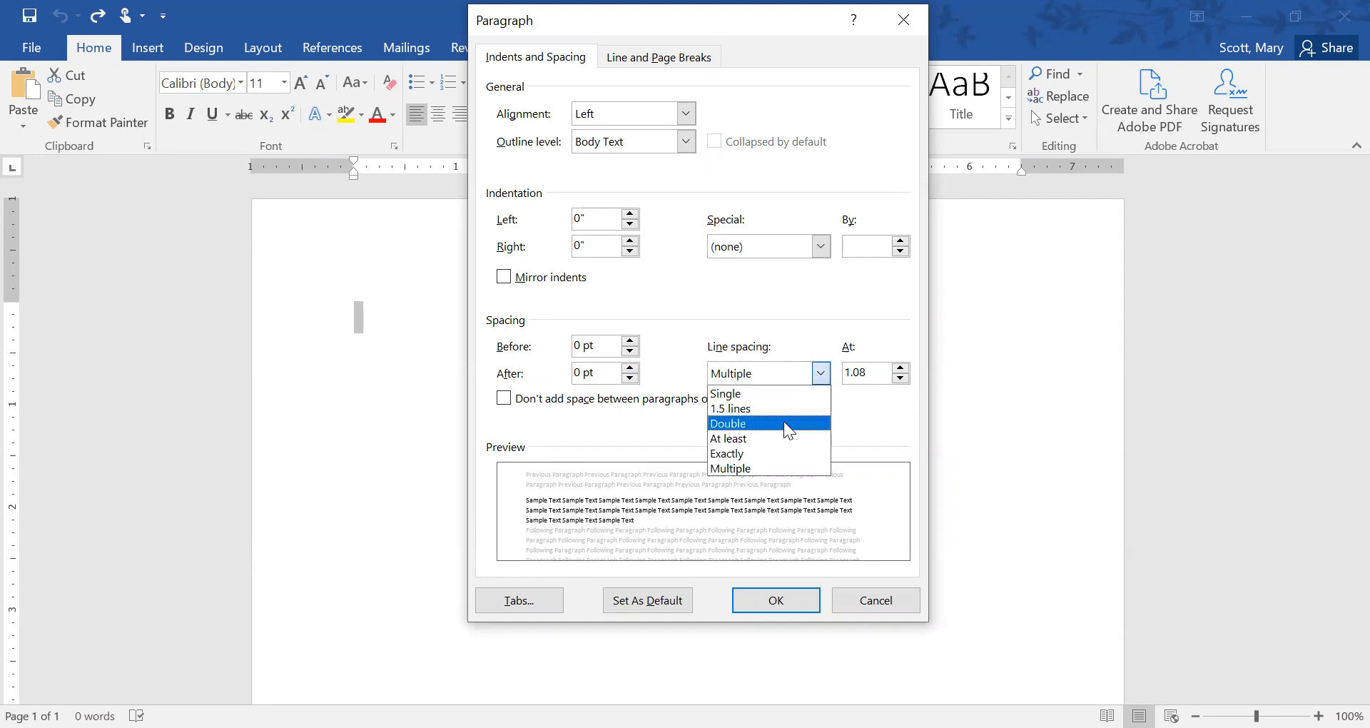
{"action": "left_click", "coordinate": [748, 423]}
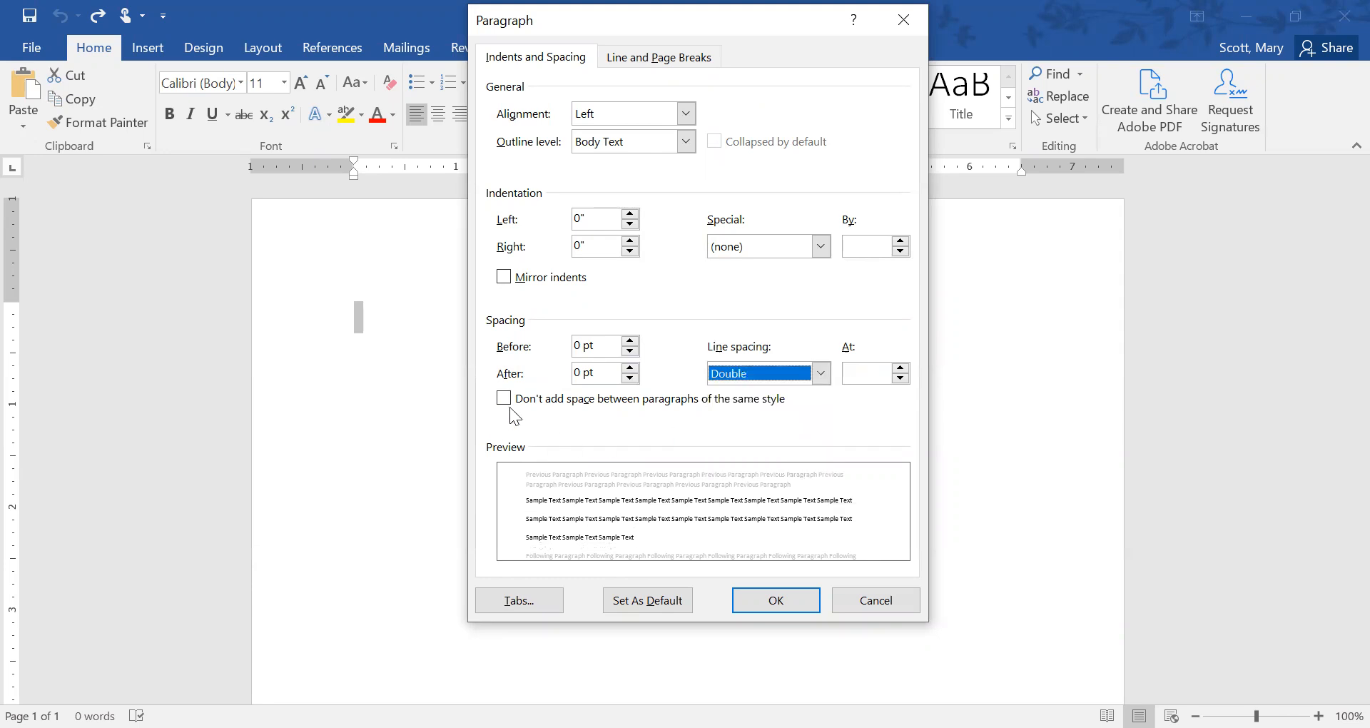
{"action": "left_click", "coordinate": [503, 398]}
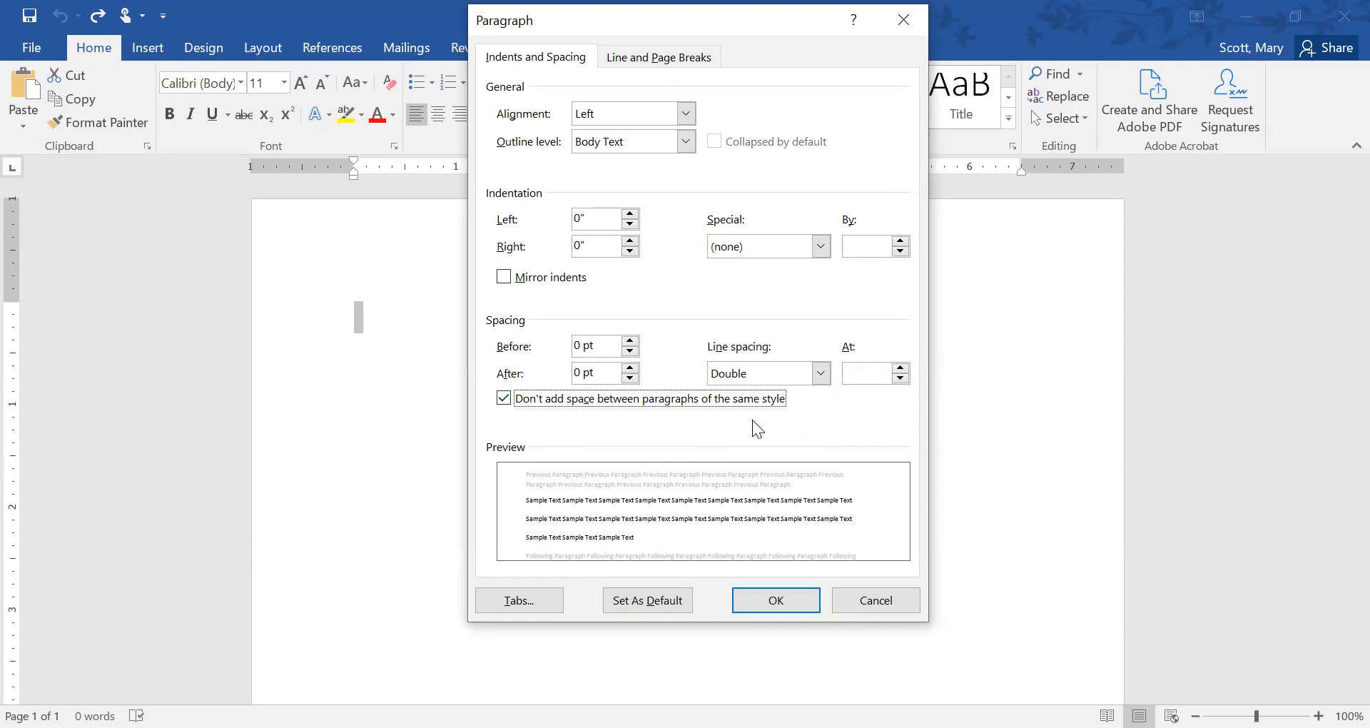
{"action": "left_click", "coordinate": [777, 582]}
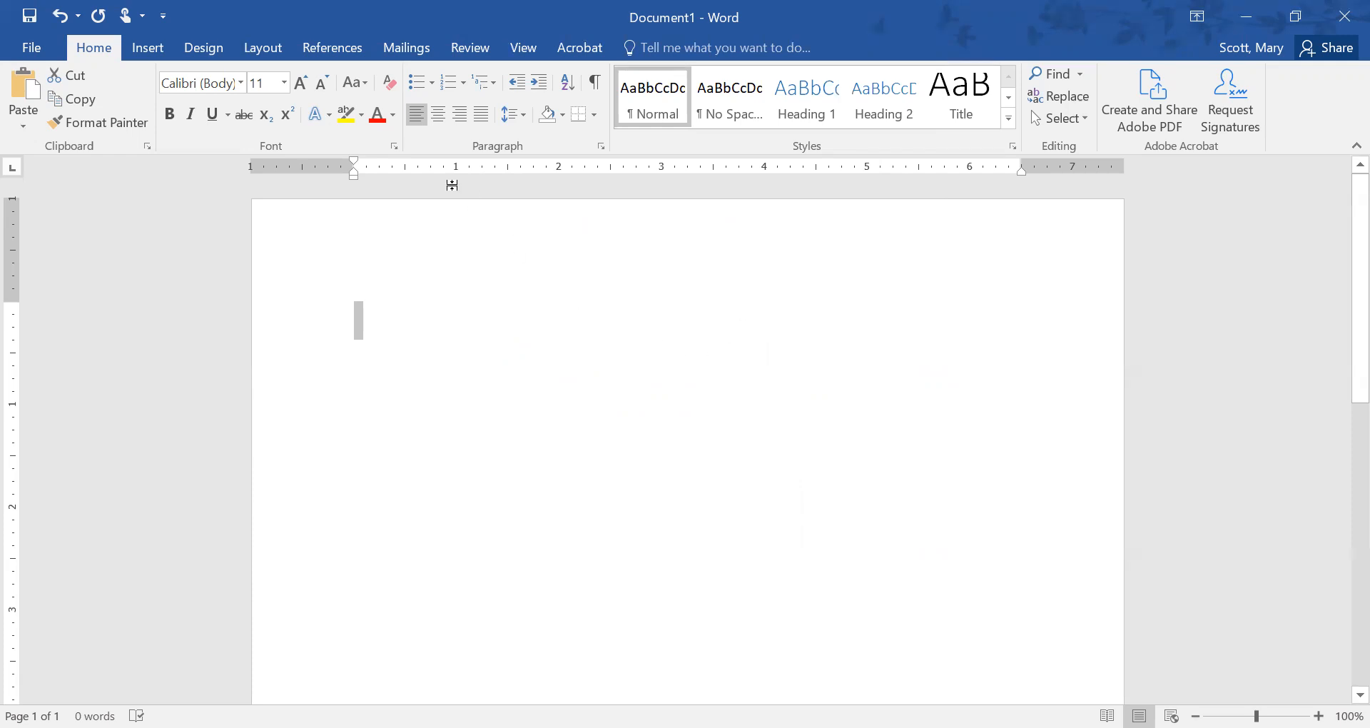
Format the selected empty paragraph as 12 pt Times New Roman with centered alignment.
{"action": "left_click", "coordinate": [284, 83]}
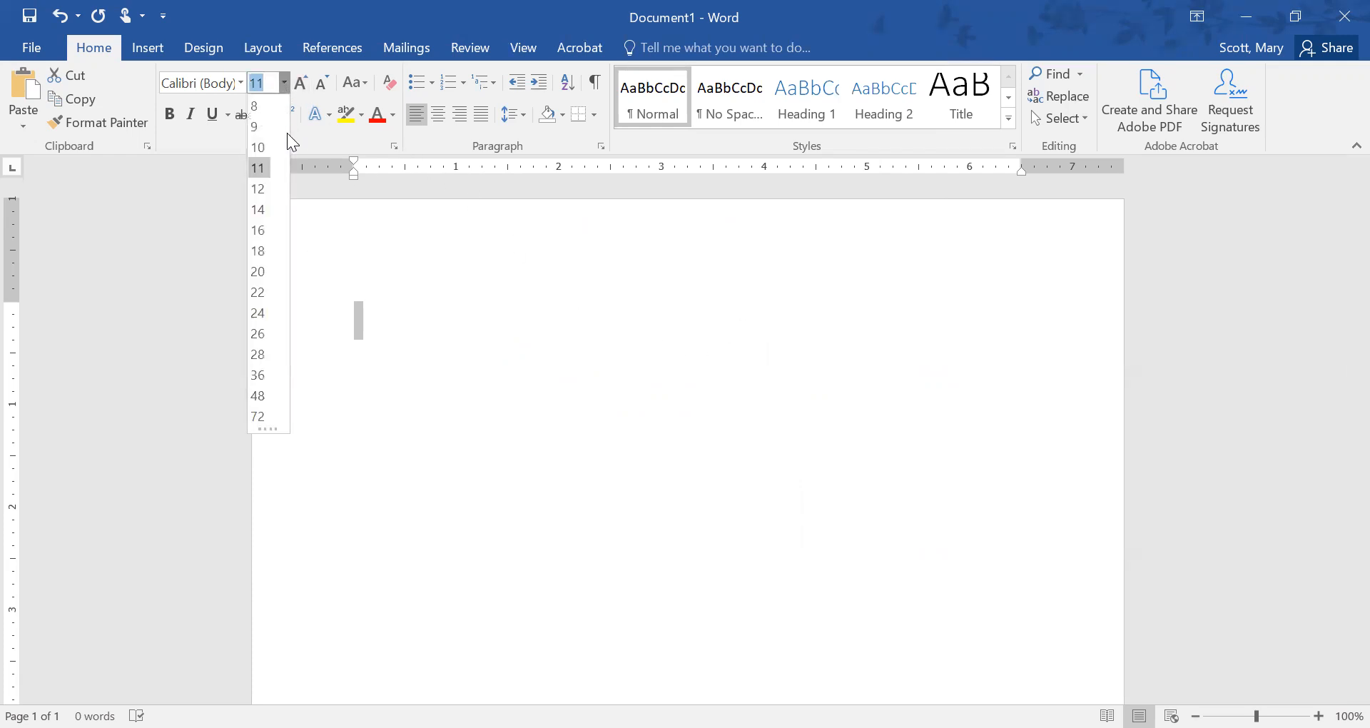
{"action": "left_click", "coordinate": [259, 196]}
{"action": "left_click", "coordinate": [241, 82]}
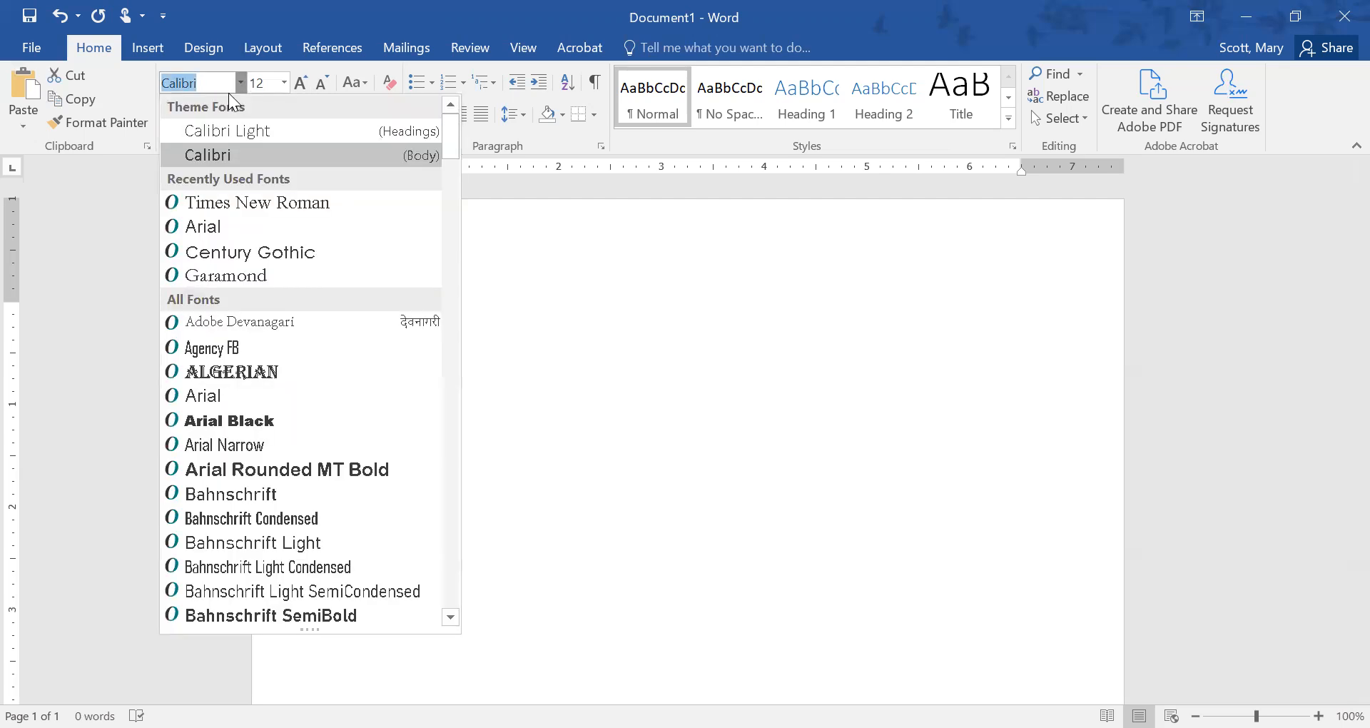
{"action": "left_click", "coordinate": [234, 205]}
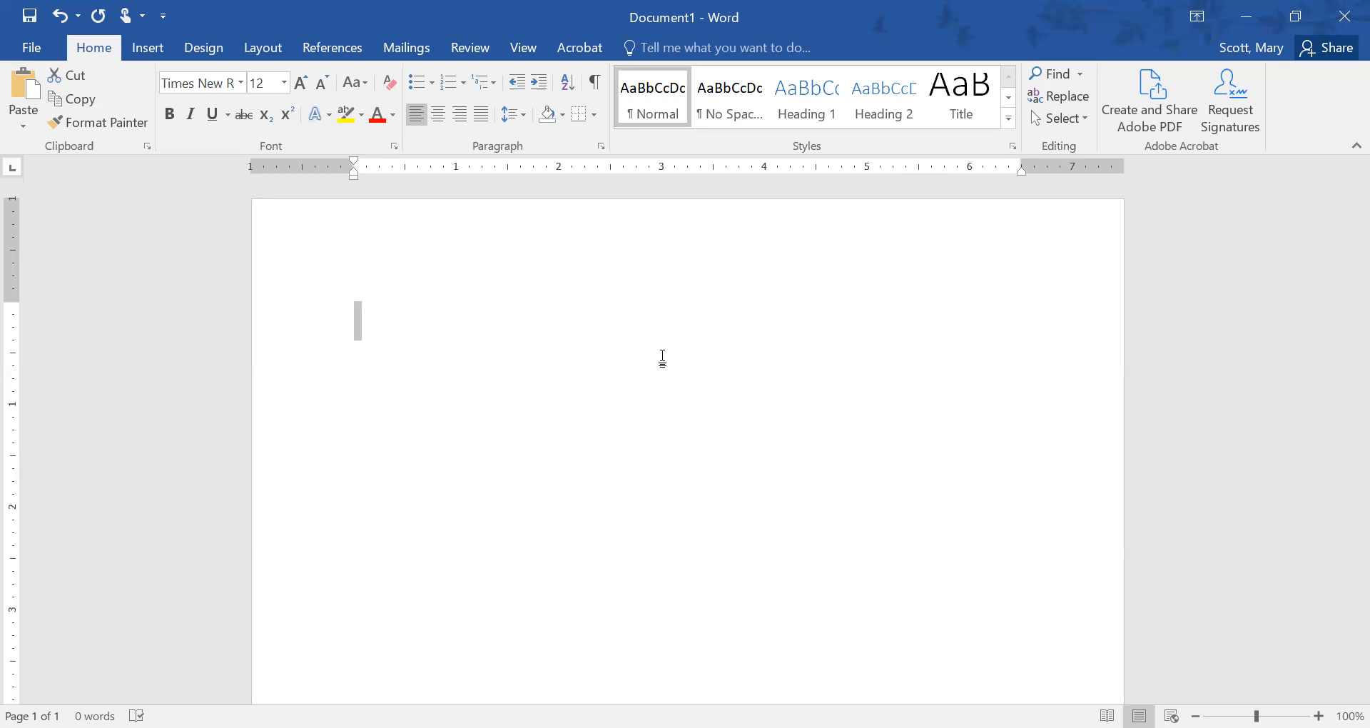
{"action": "left_click", "coordinate": [439, 114]}
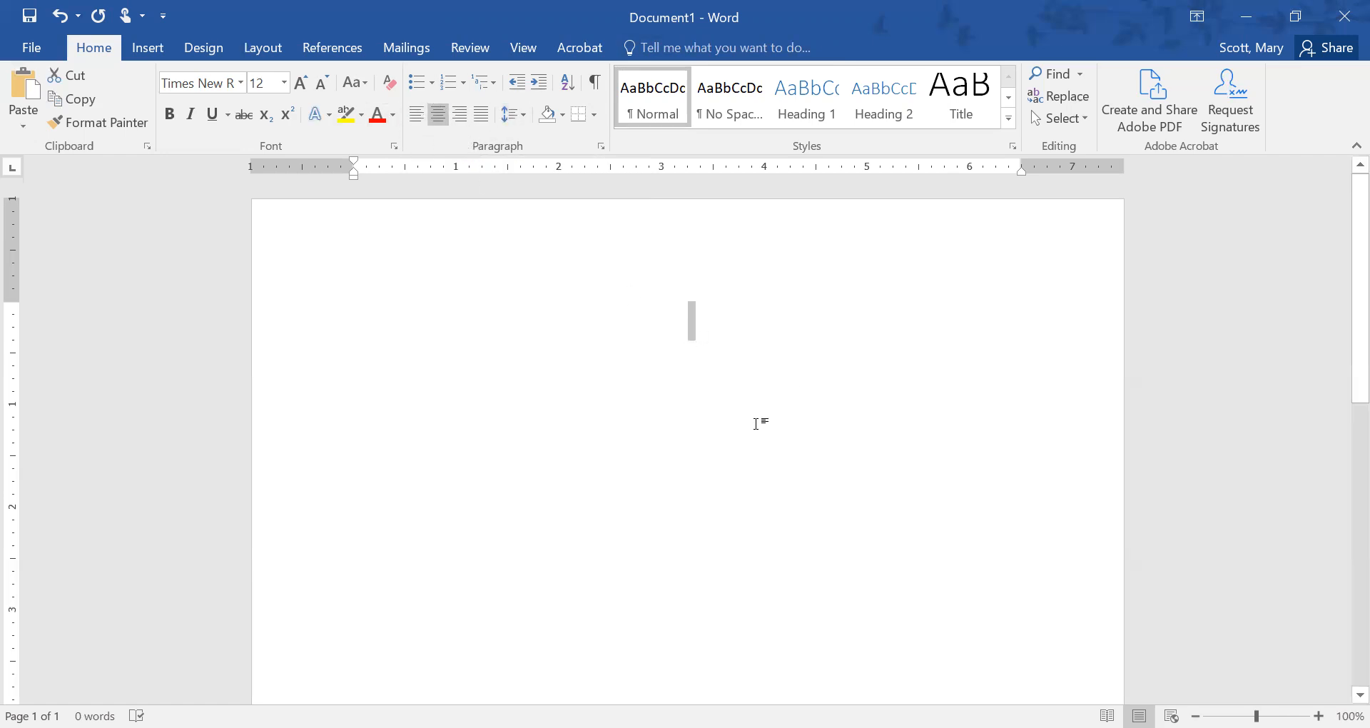
Enter the title "FORMATTING TEMPLATE: FINDING YOUR WAY THROUGH DISSERTATION/THESIS" with "FORMATTING RULES" on a second line.
{"action": "left_click", "coordinate": [688, 319]}
{"action": "type", "text": "FORMATTING T"}
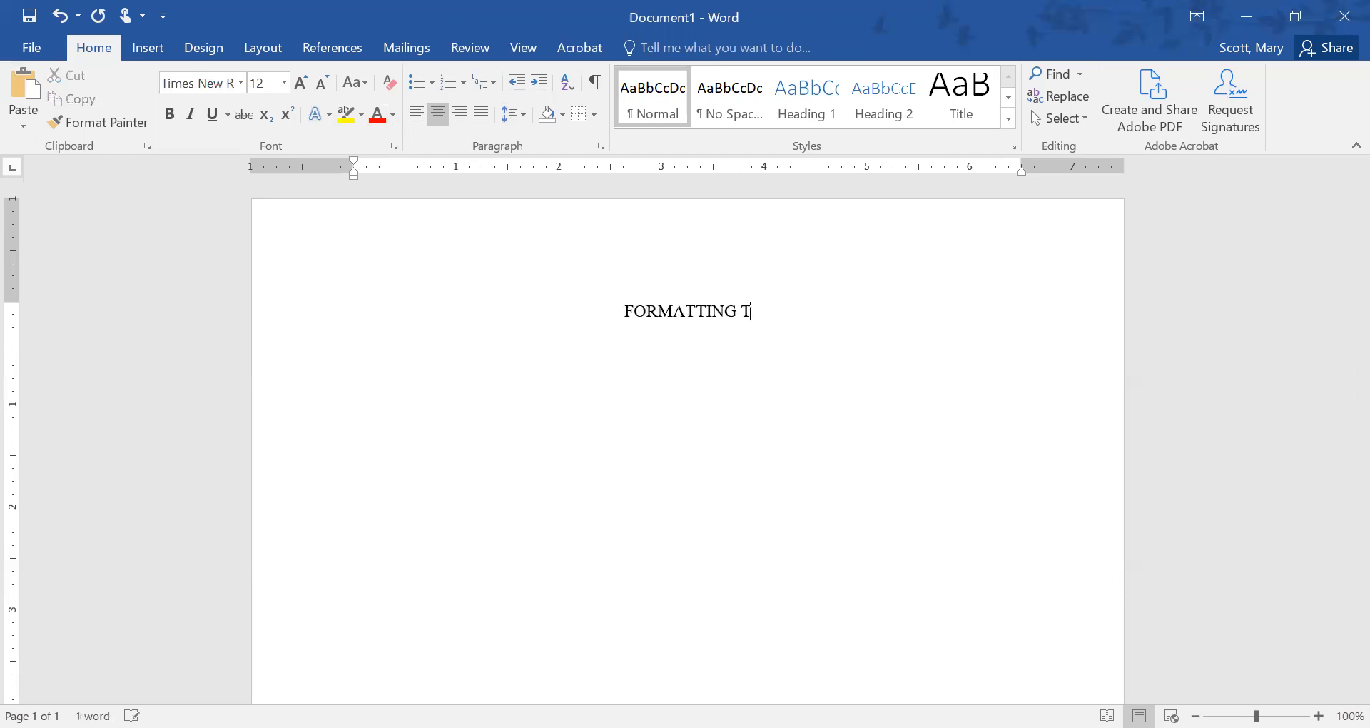
{"action": "type", "text": "EMPLATE"}
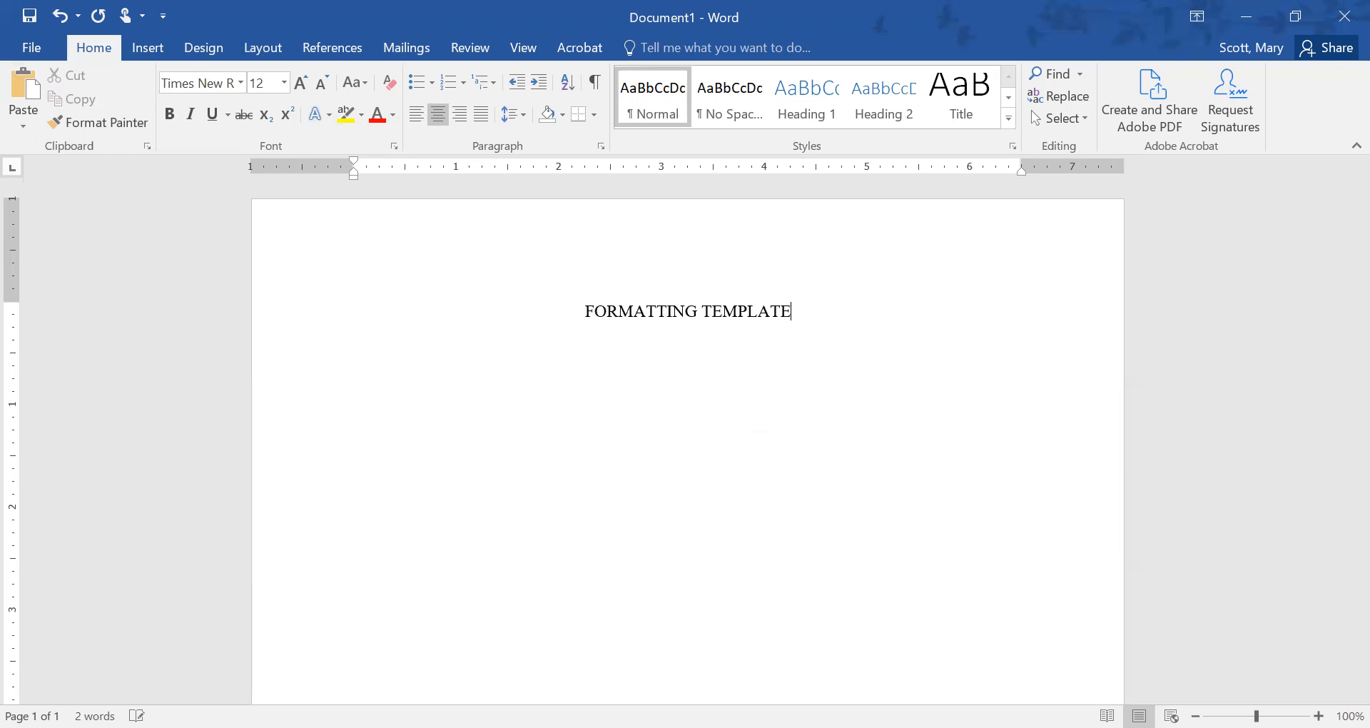
{"action": "type", "text": ": FINDING "}
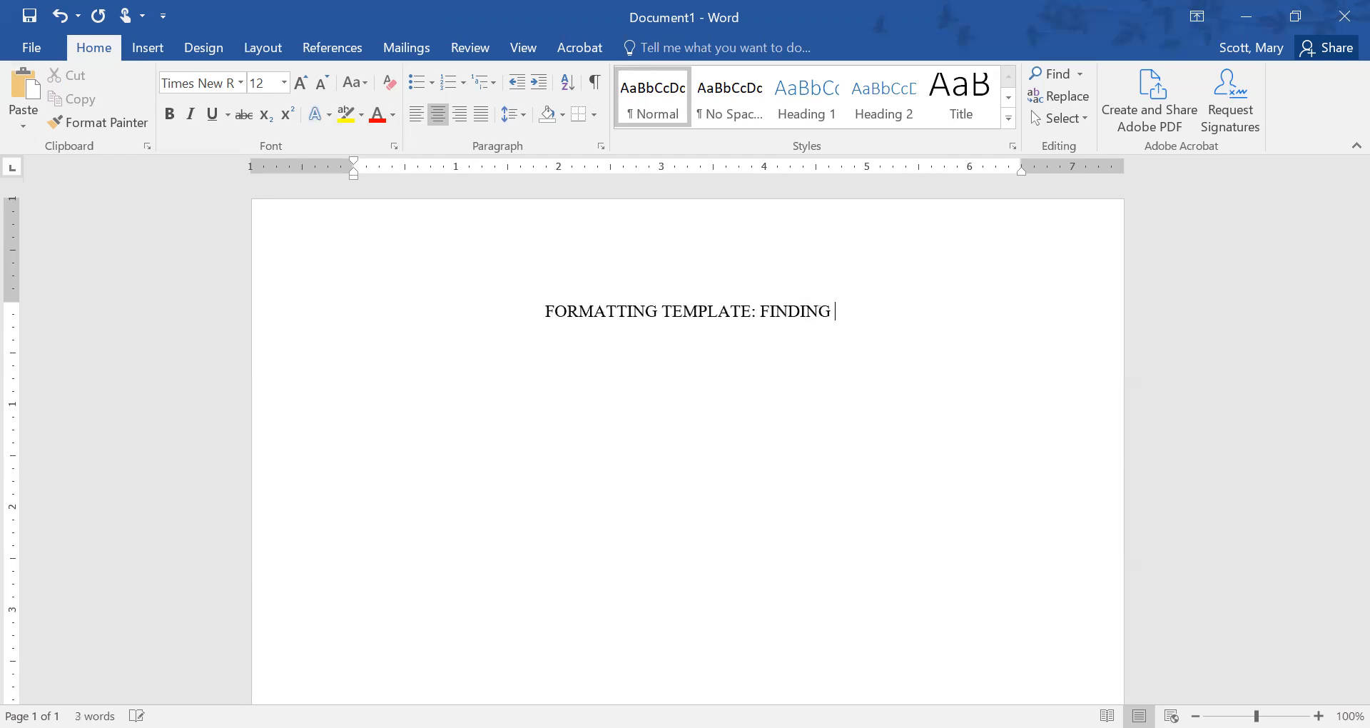
{"action": "type", "text": "YOUR WAY THROUGH "}
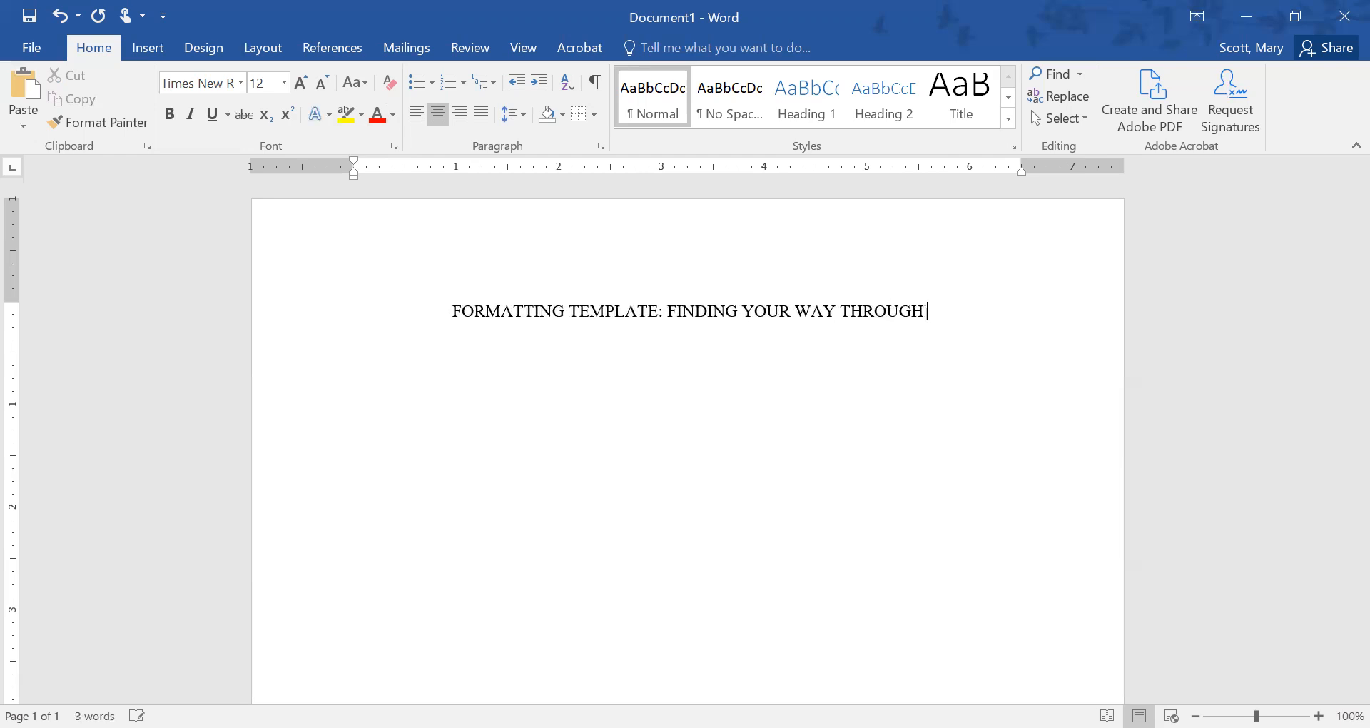
{"action": "type", "text": "DISSERTATION/THESIS"}
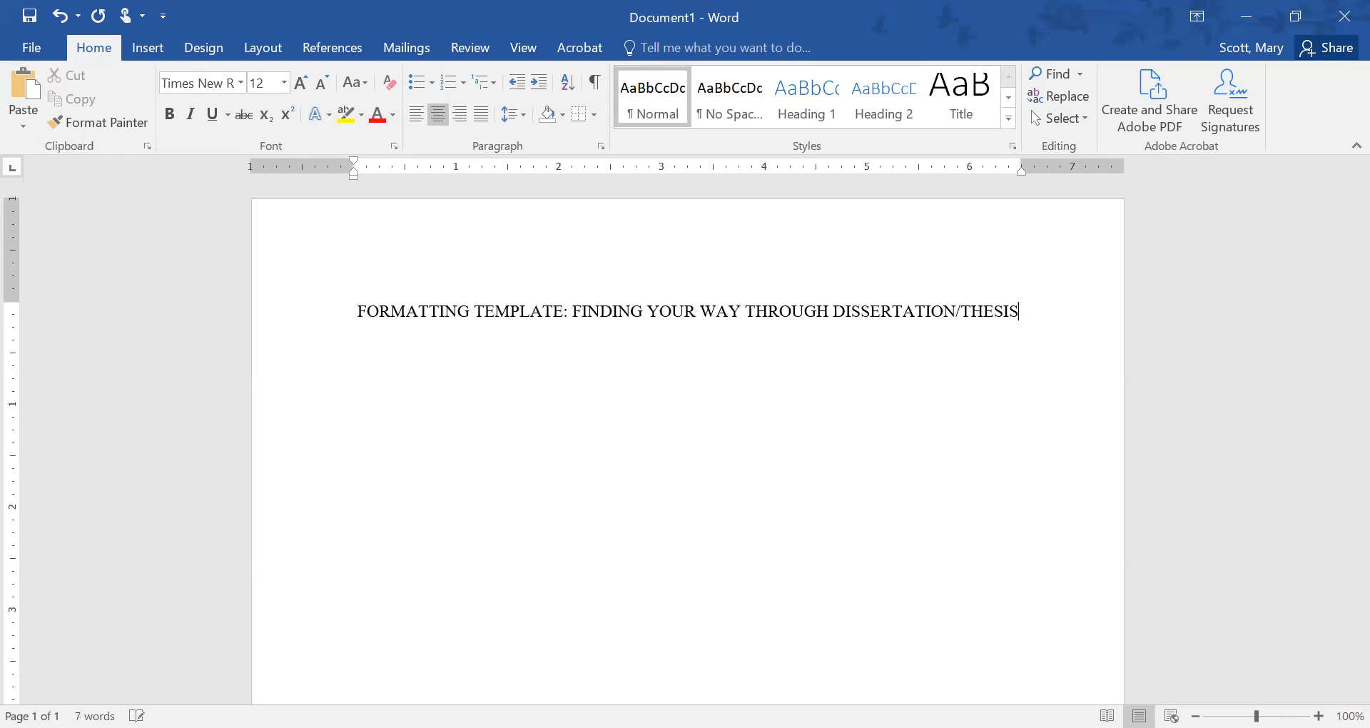
{"action": "key", "text": "Return"}
{"action": "type", "text": "FORMATTING RULES"}
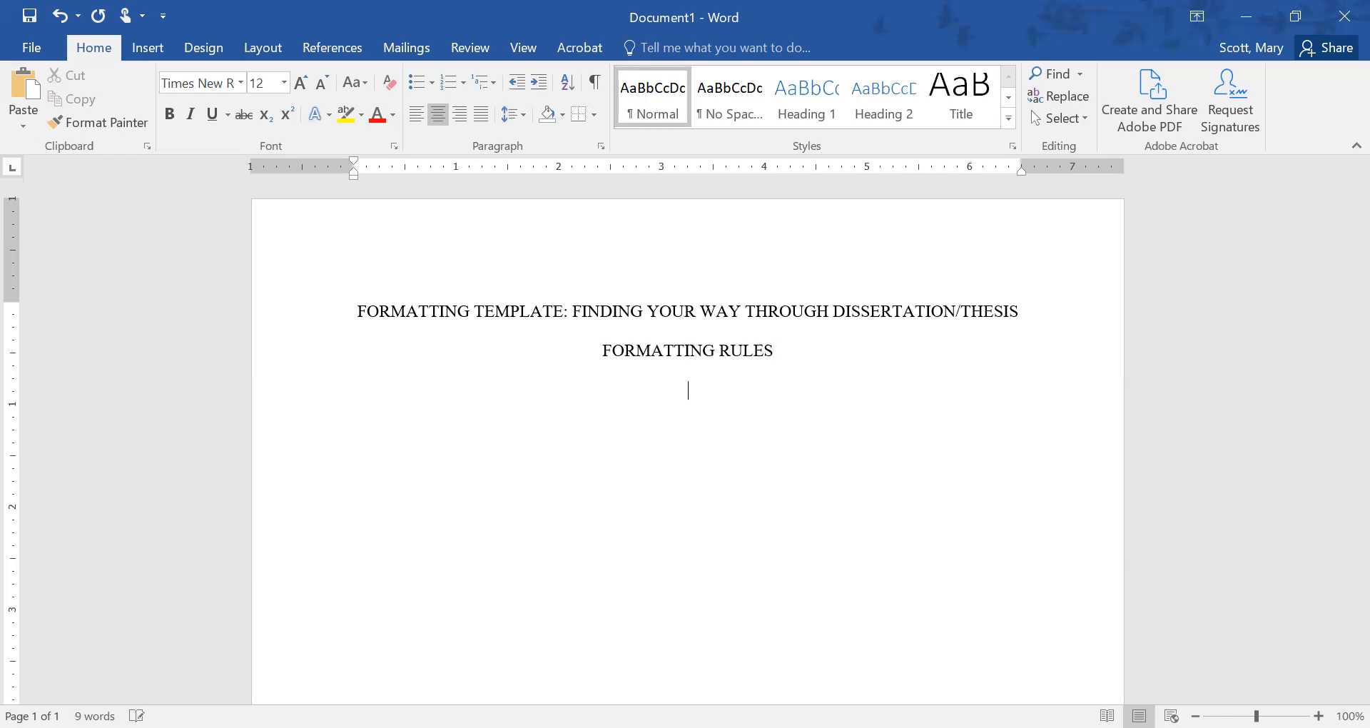
Leave two blank lines below the title and add the lines "A DISSERTATION" and "SUBMITTED IN PARTIAL FULFILLMENT OF THE REQUIREMENTS".
{"action": "key", "text": "Return"}
{"action": "type", "text": "A DISSERTATION"}
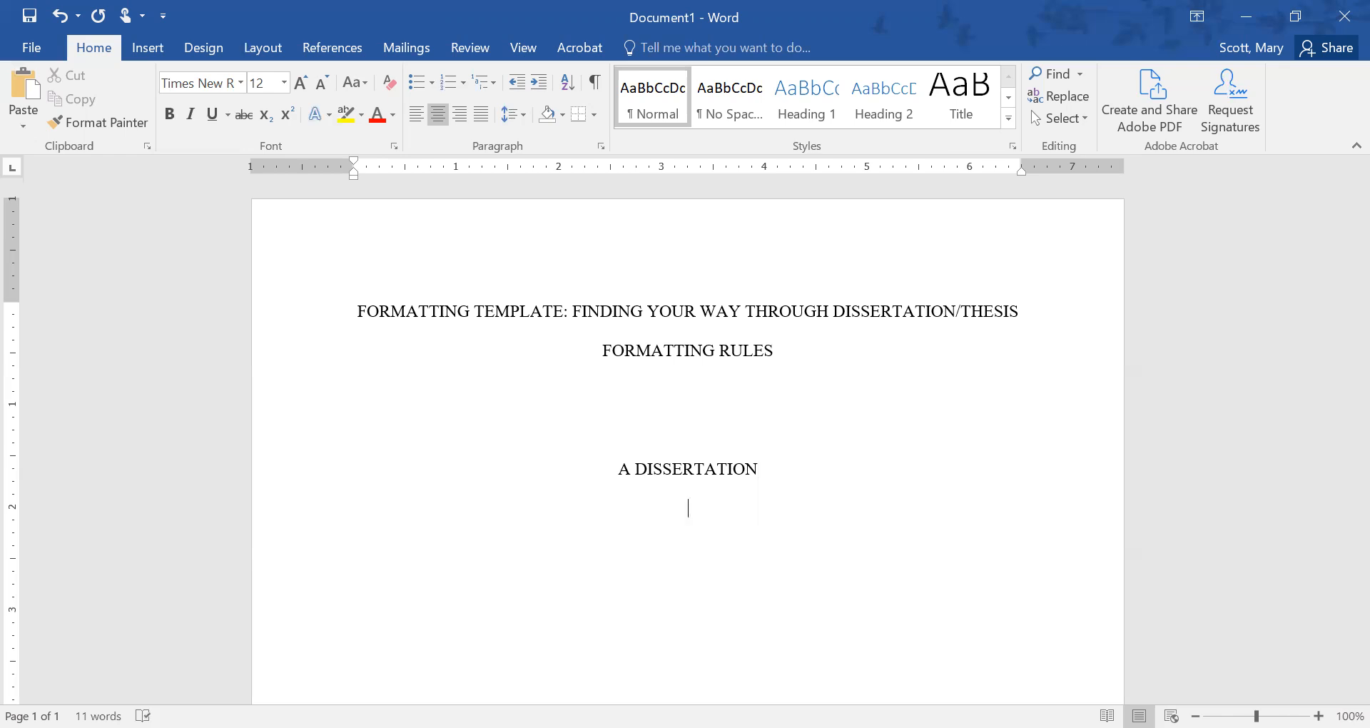
{"action": "type", "text": "SUBMITTED IN PARTIAL FUL"}
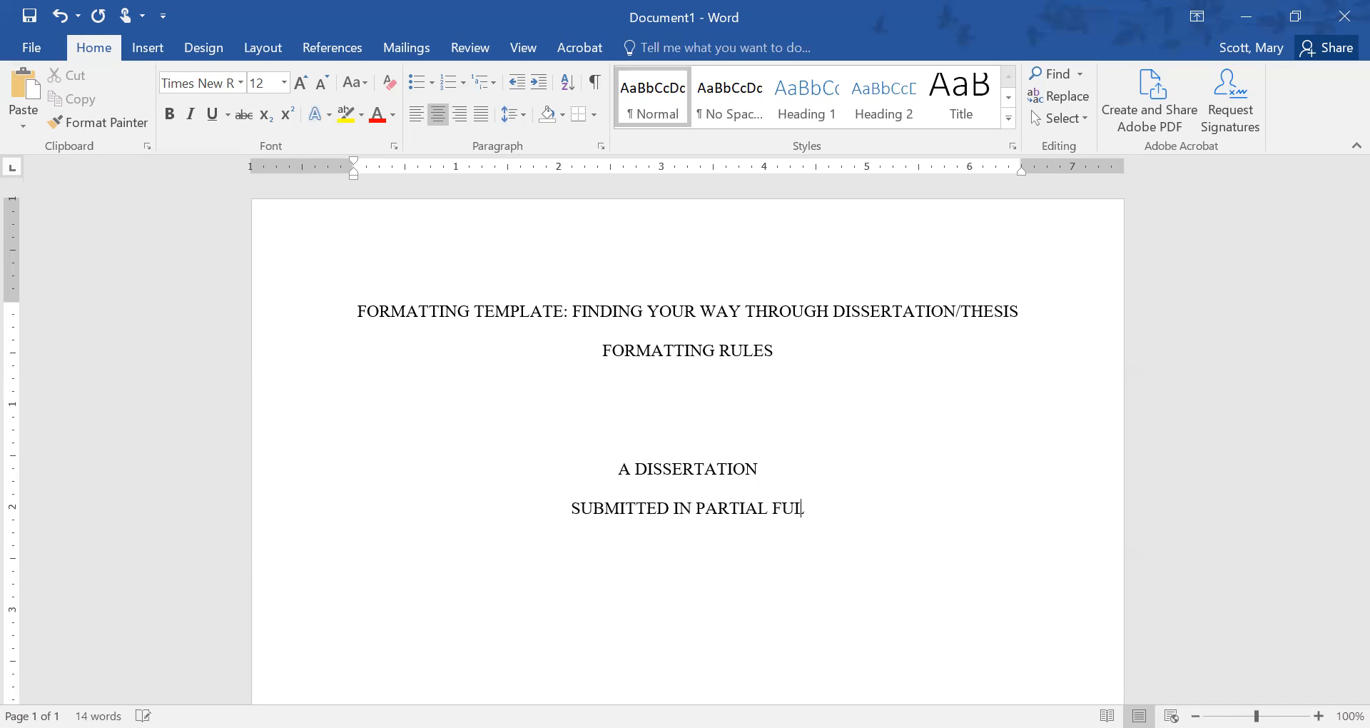
{"action": "type", "text": "FILLMENT OF THE REQUIREMENTS"}
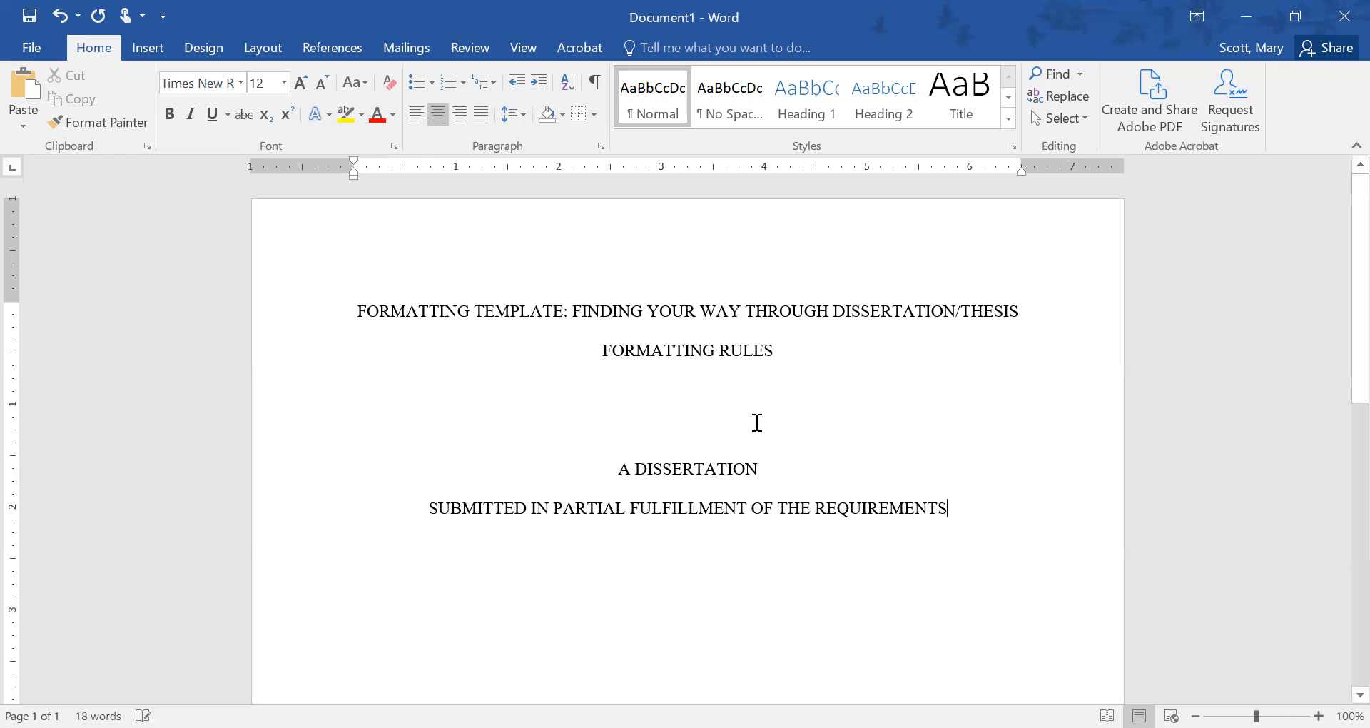
Add the line "FOR THE DEGREE OF DOCTOR OF PHILOSOPHY" below the requirements line.
{"action": "key", "text": "Return"}
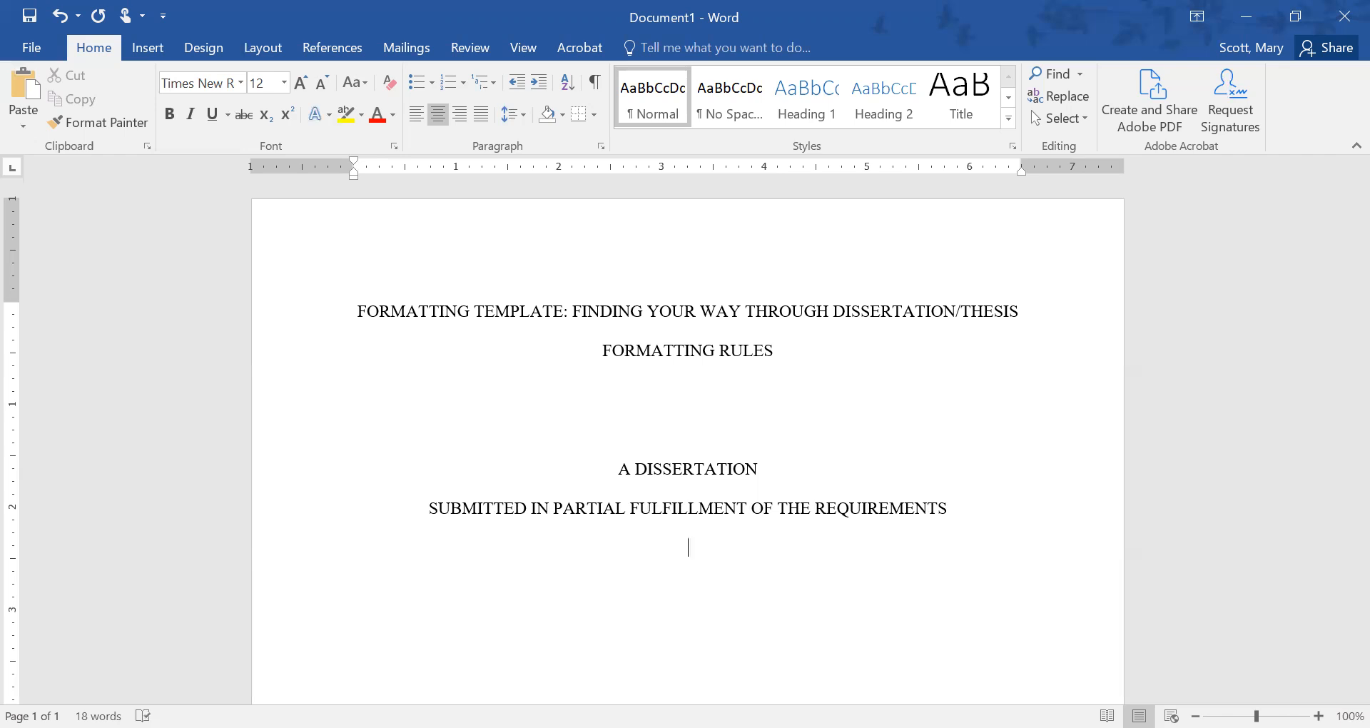
{"action": "type", "text": "FOR THE DEGREE OF"}
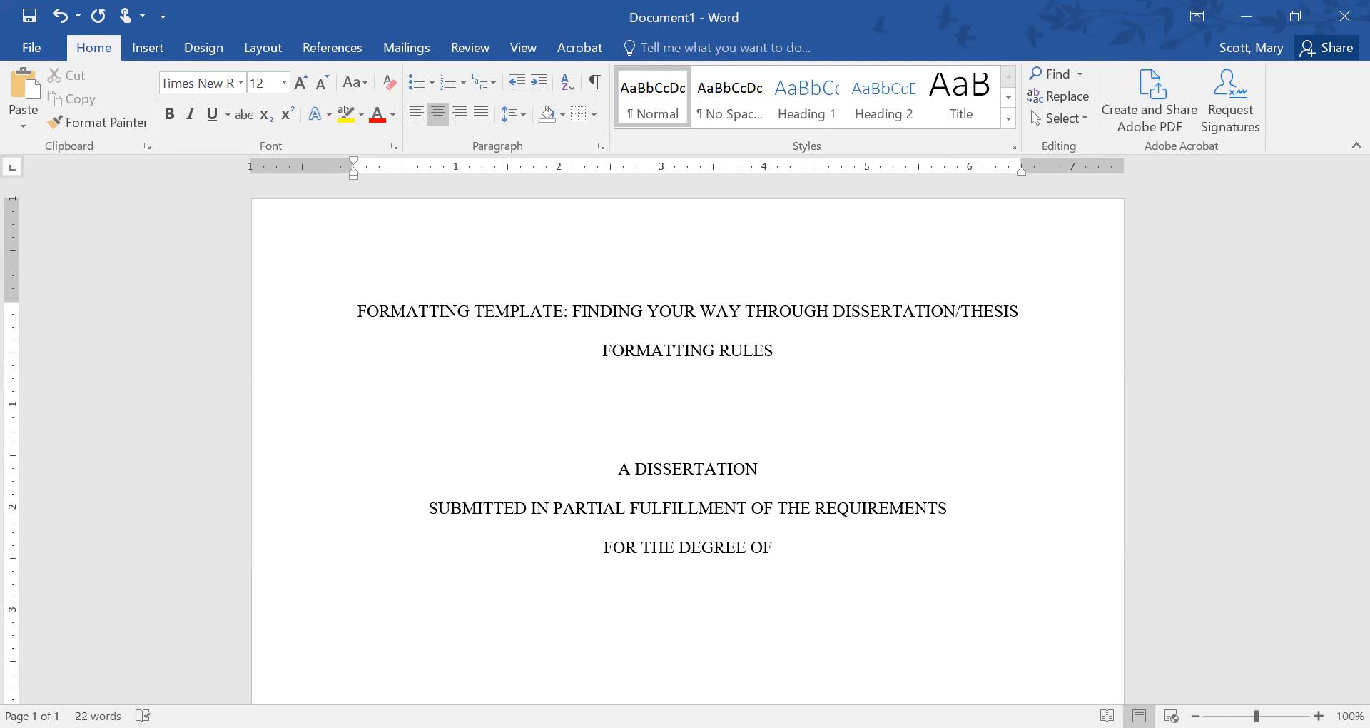
{"action": "type", "text": "DOCTOR OF"}
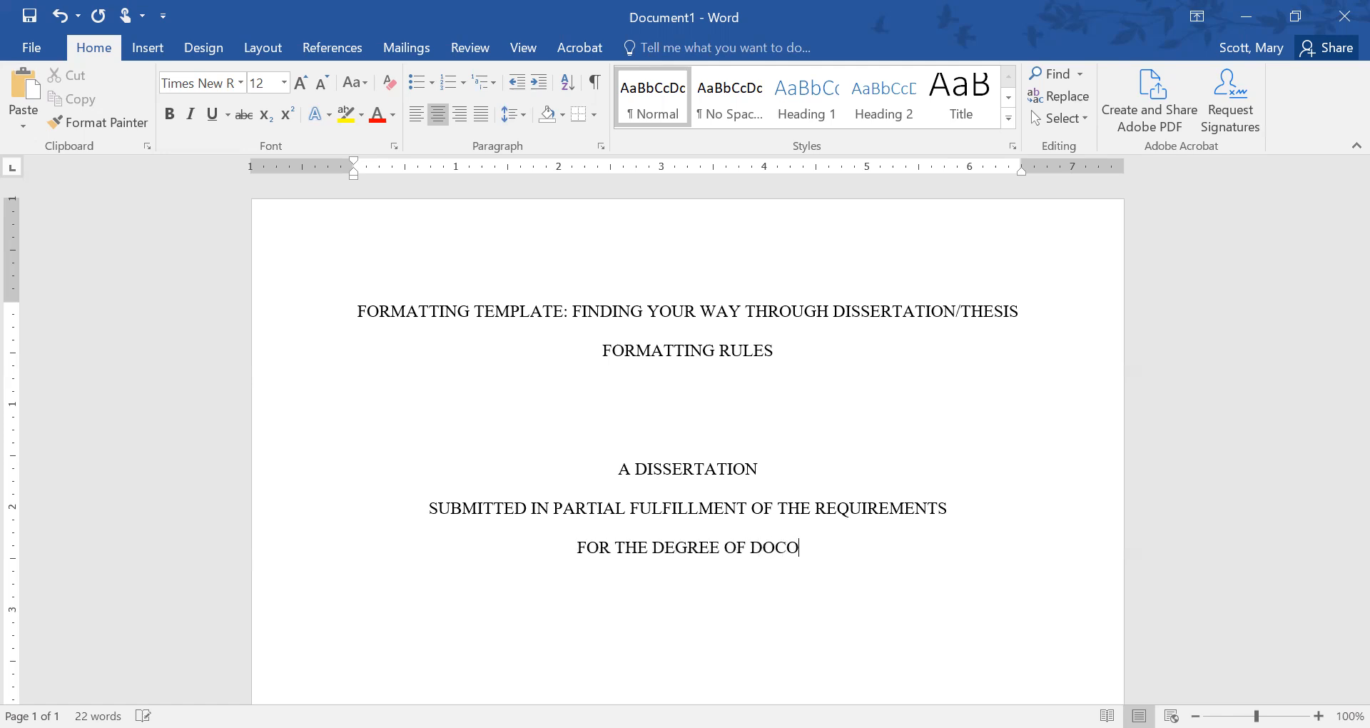
{"action": "type", "text": " PHIL"}
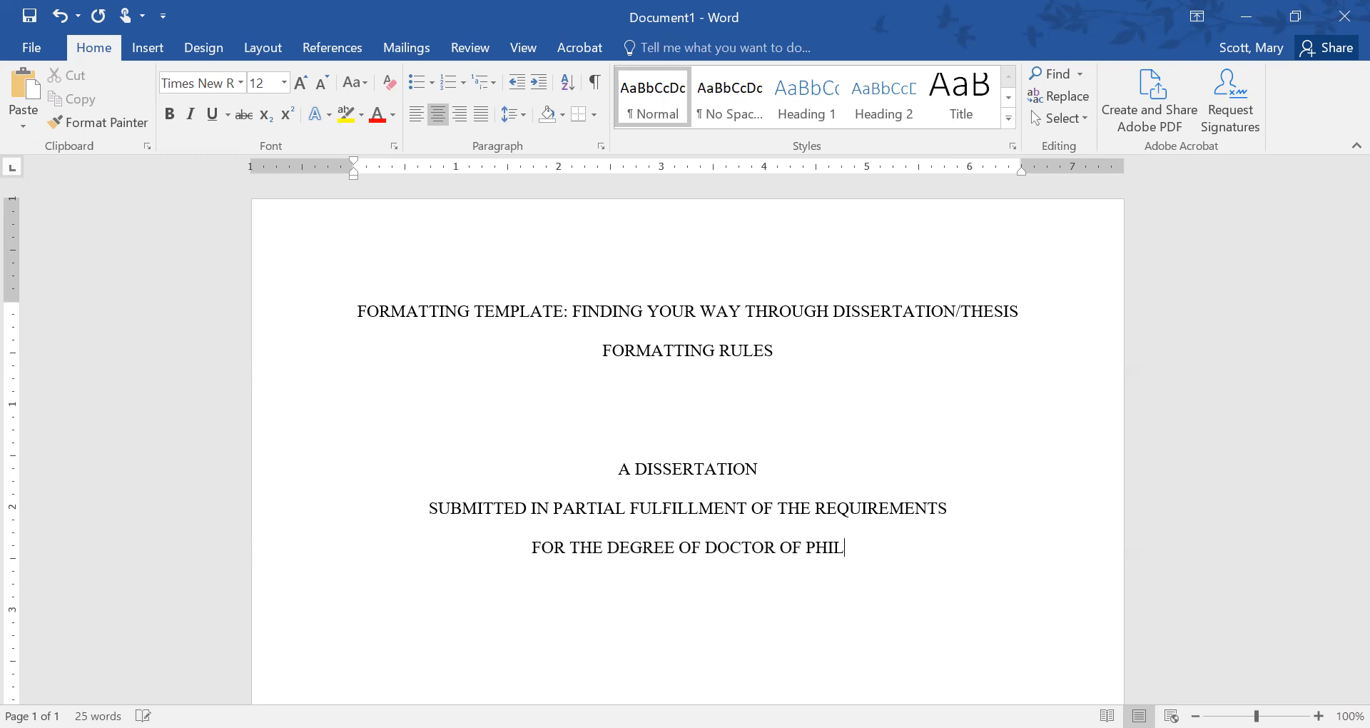
{"action": "type", "text": "OSOPHY"}
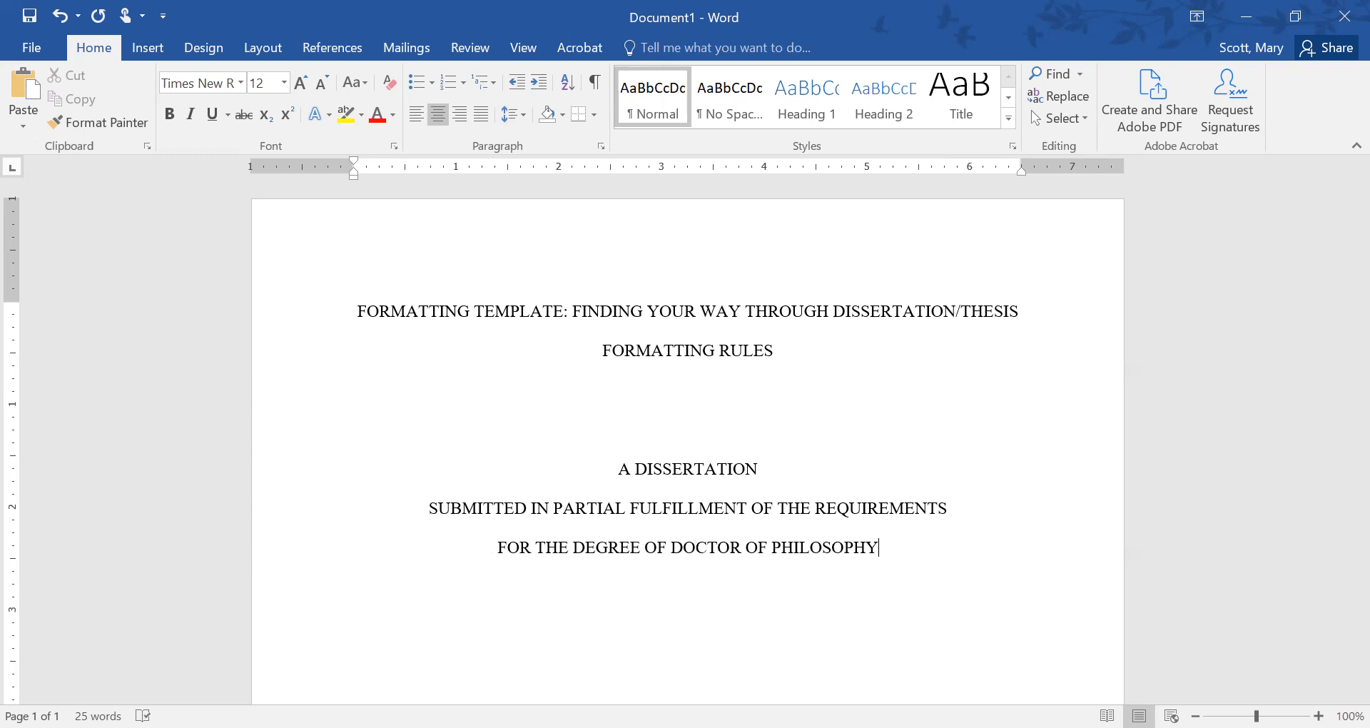
Add the lines "IN THE GRADUATE SCHOOL OF THE" and "TEXAS WOMAN'S UNIVERSITY" below the degree line.
{"action": "type", "text": "IN THE GRADUATE SCHOOL OF THE"}
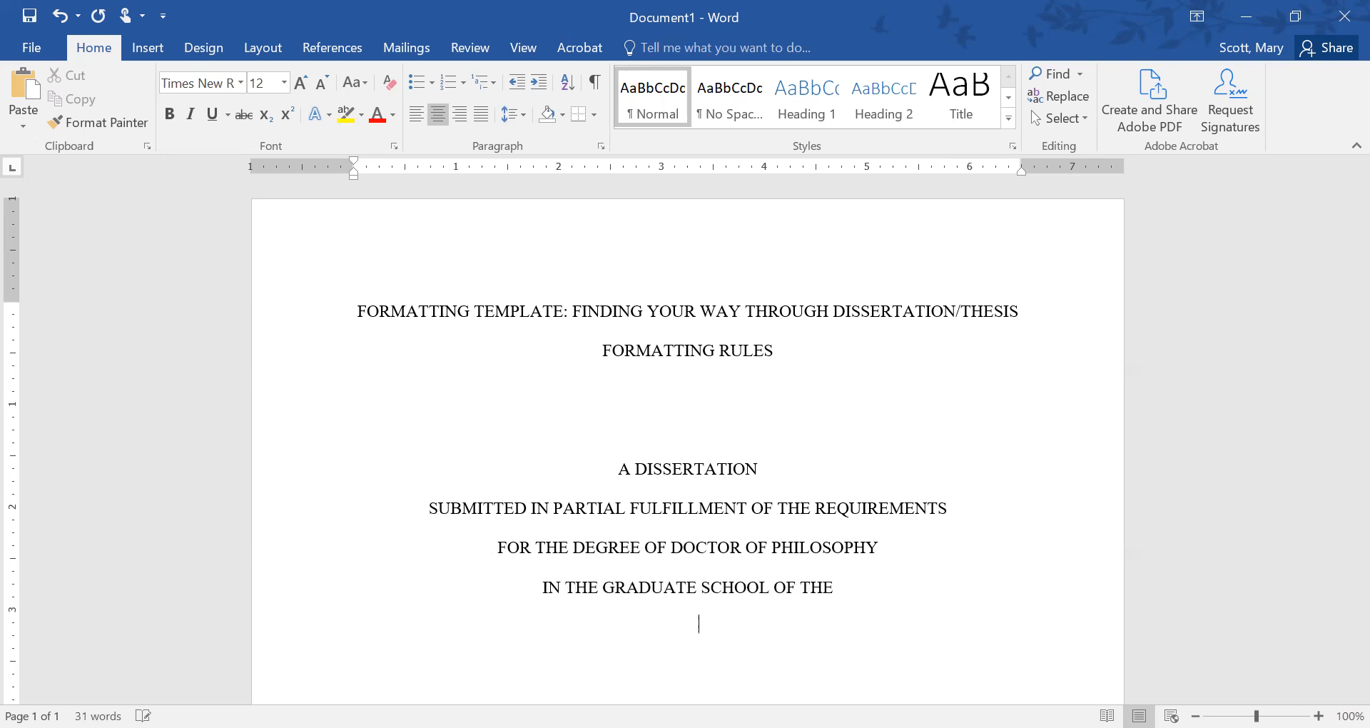
{"action": "type", "text": "TEX"}
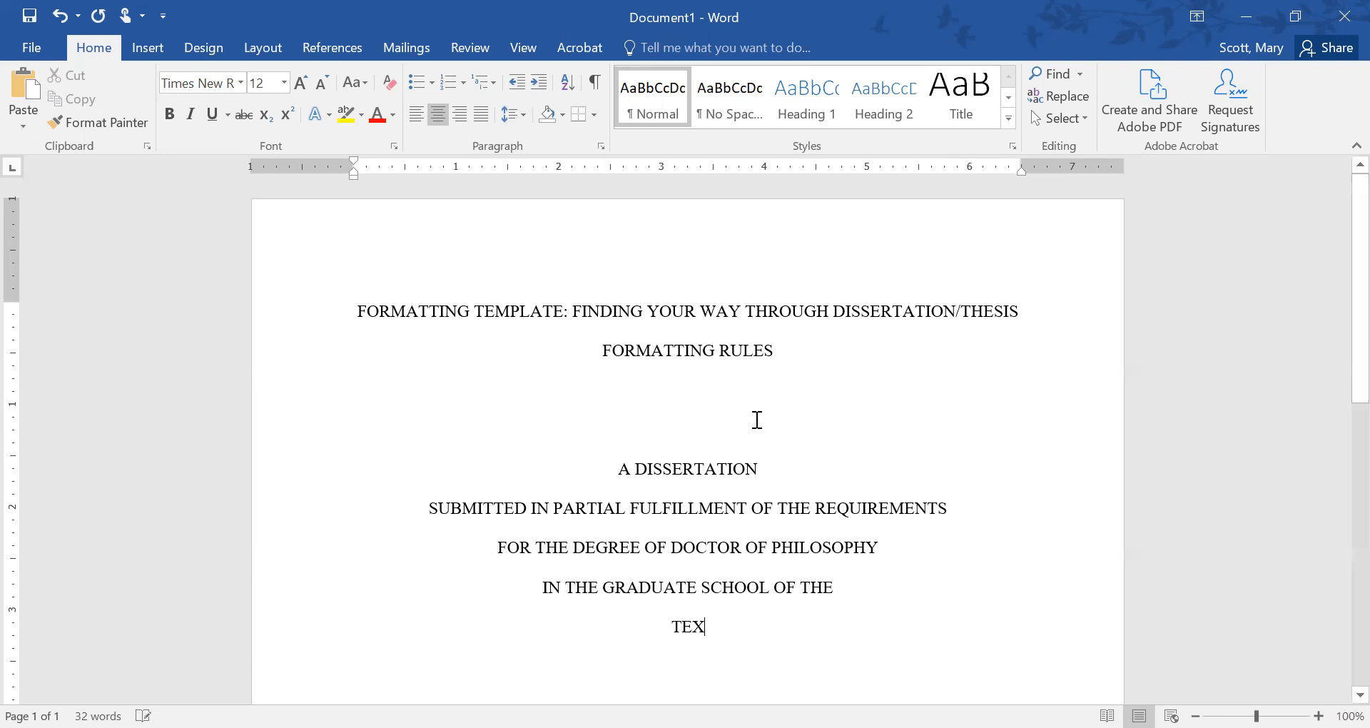
{"action": "type", "text": "AS WOMAN'S UNIVERSITY"}
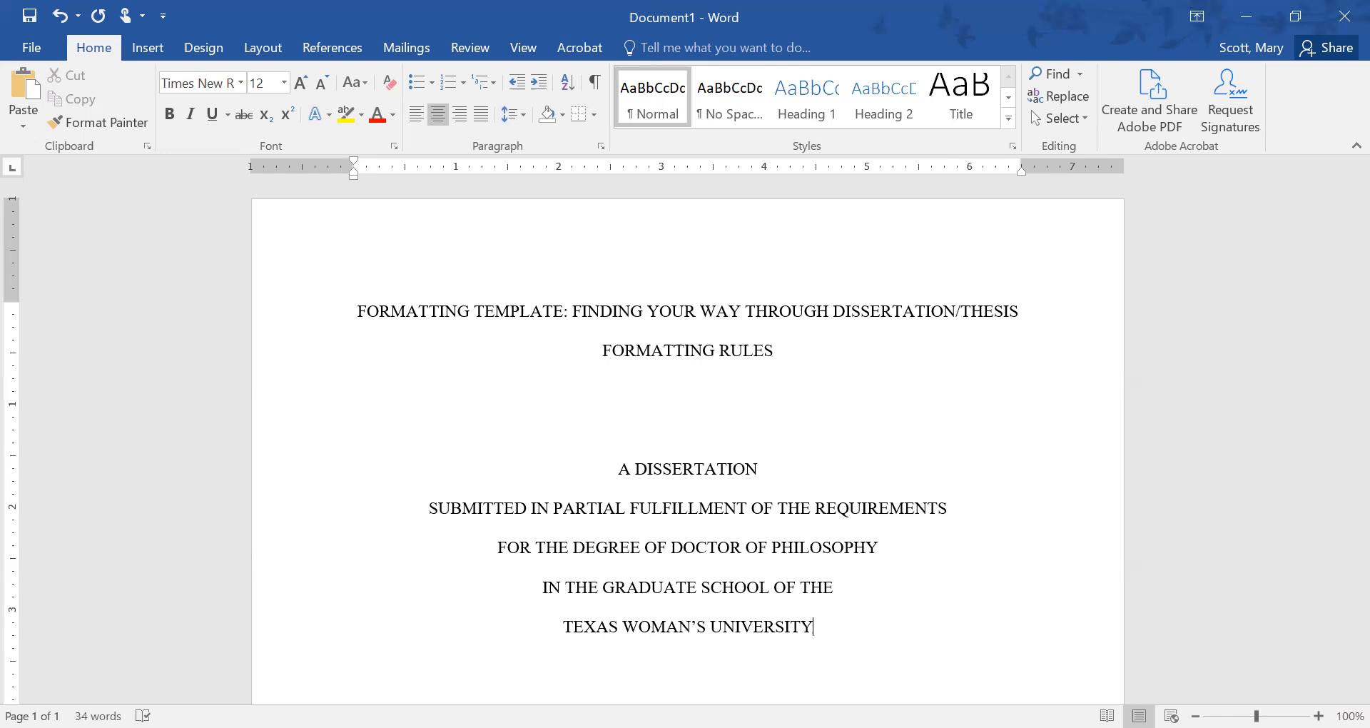
Leave two blank lines below the university name and add the line "DEPARTMENT OF SOCIAL SCIENCES & HISTORICAL STUDIES".
{"action": "key", "text": "Return"}
{"action": "key", "text": "Return"}
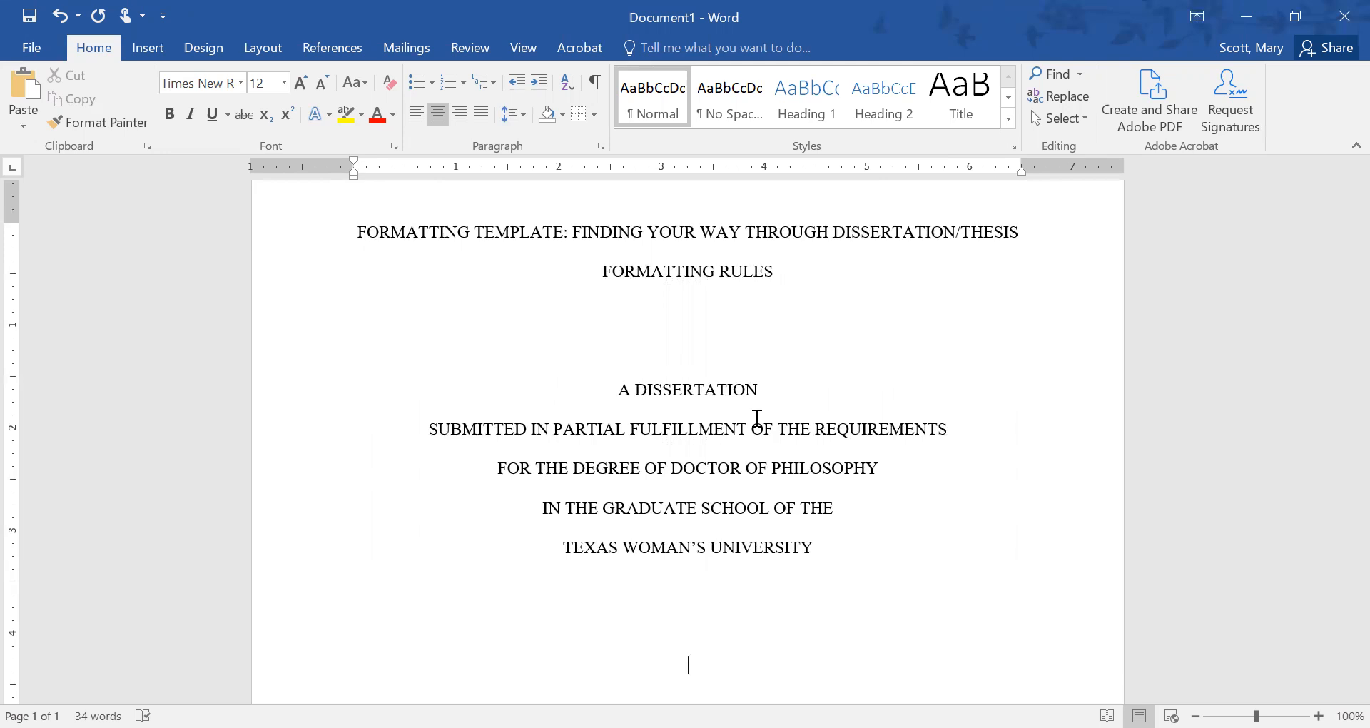
{"action": "type", "text": "DEPARTMENT OF S"}
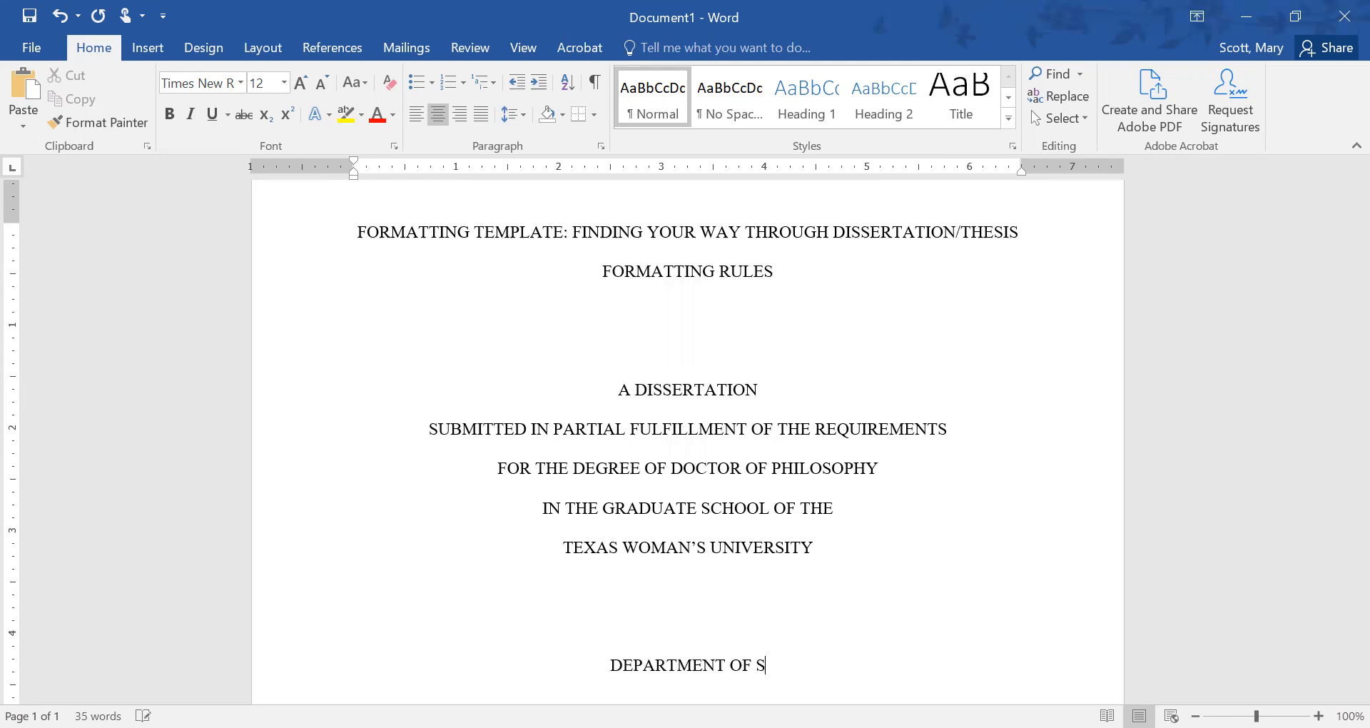
{"action": "type", "text": "OCIAL SCIENC"}
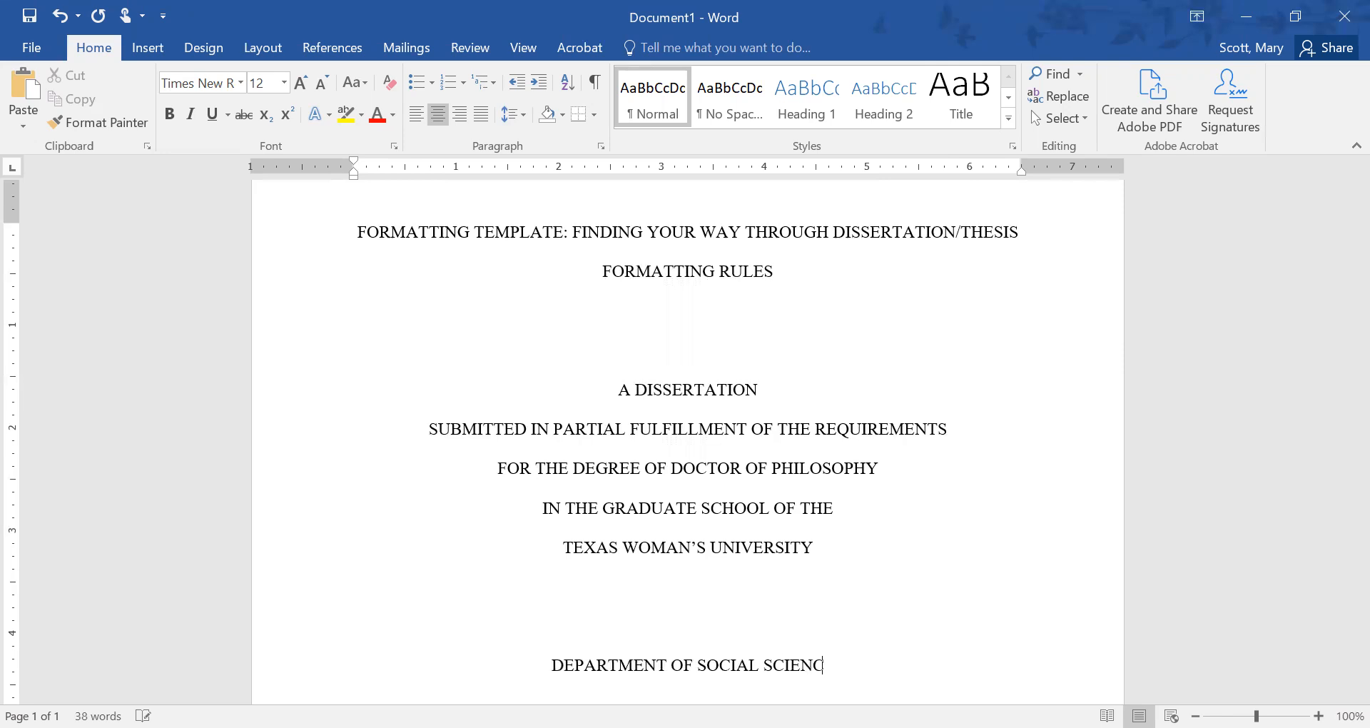
{"action": "type", "text": "ES & HIS"}
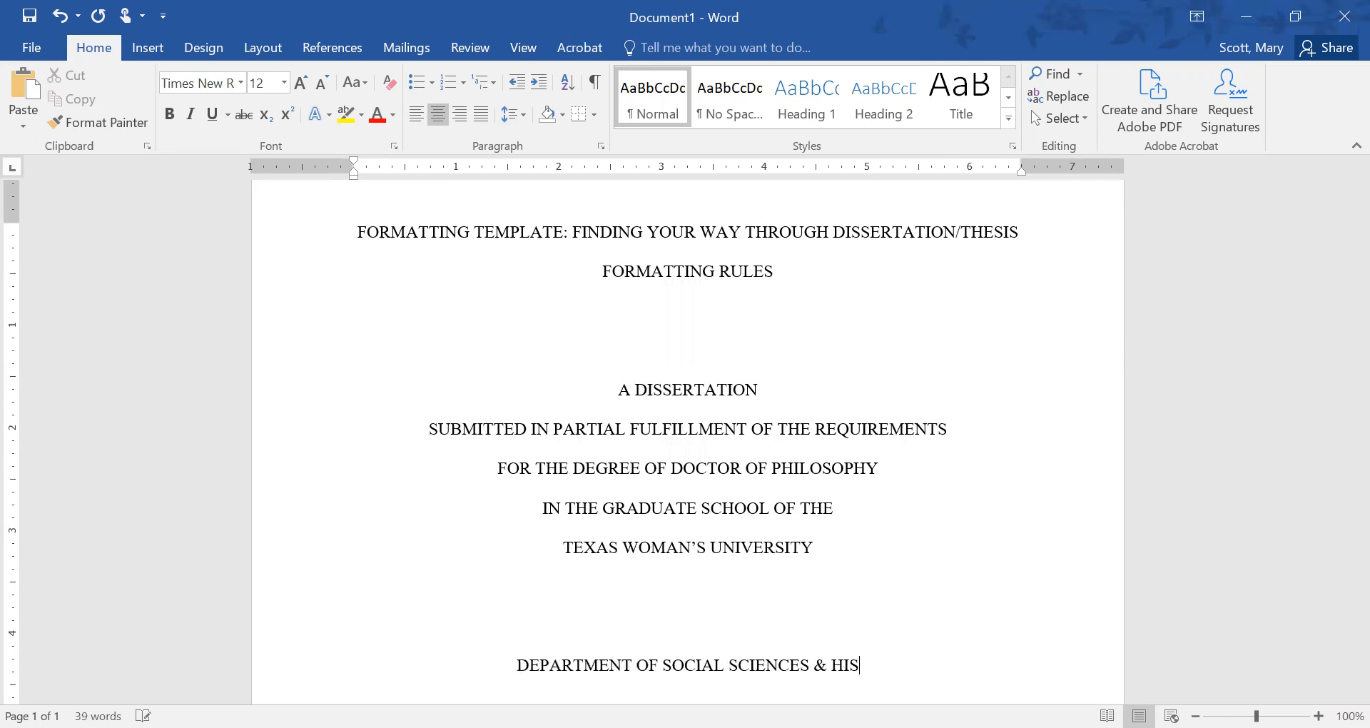
{"action": "type", "text": "TORICAL STUDIES"}
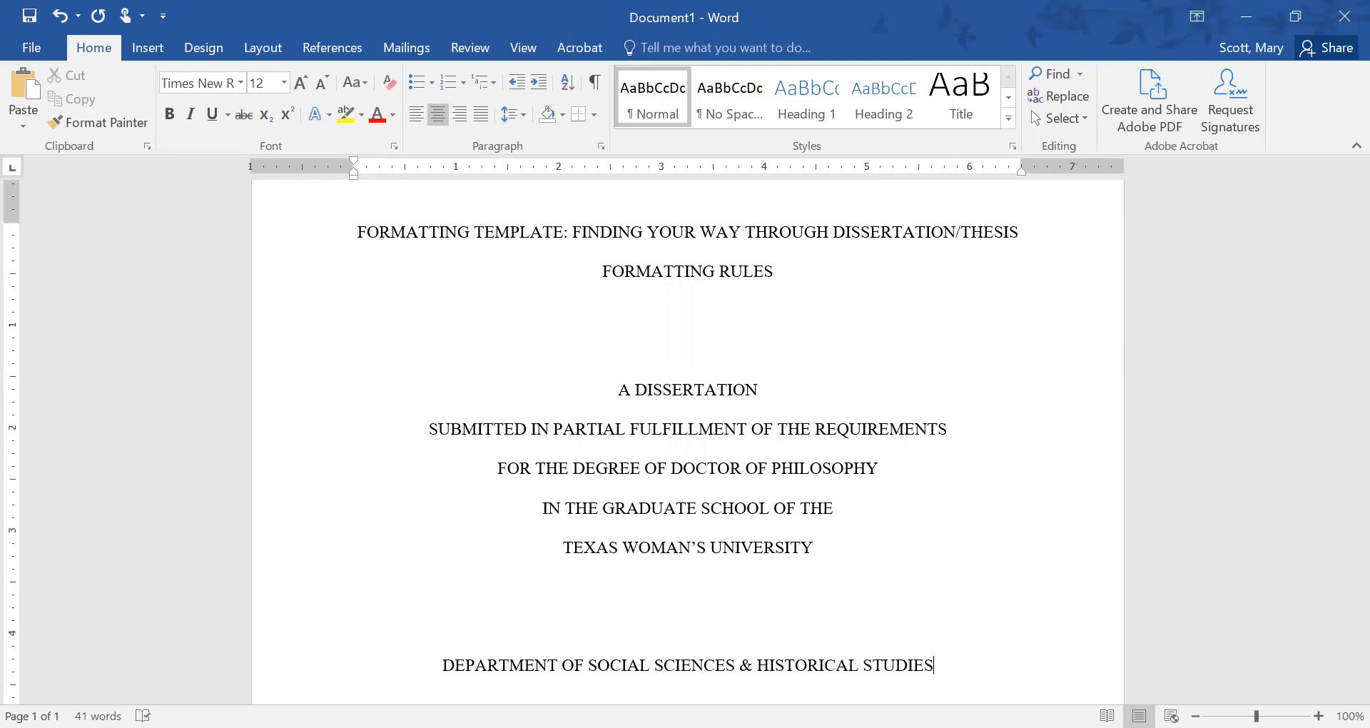
Add the line "COLLEGE OF ARTS AND SCIENCES" directly below the department line.
{"action": "key", "text": "Return"}
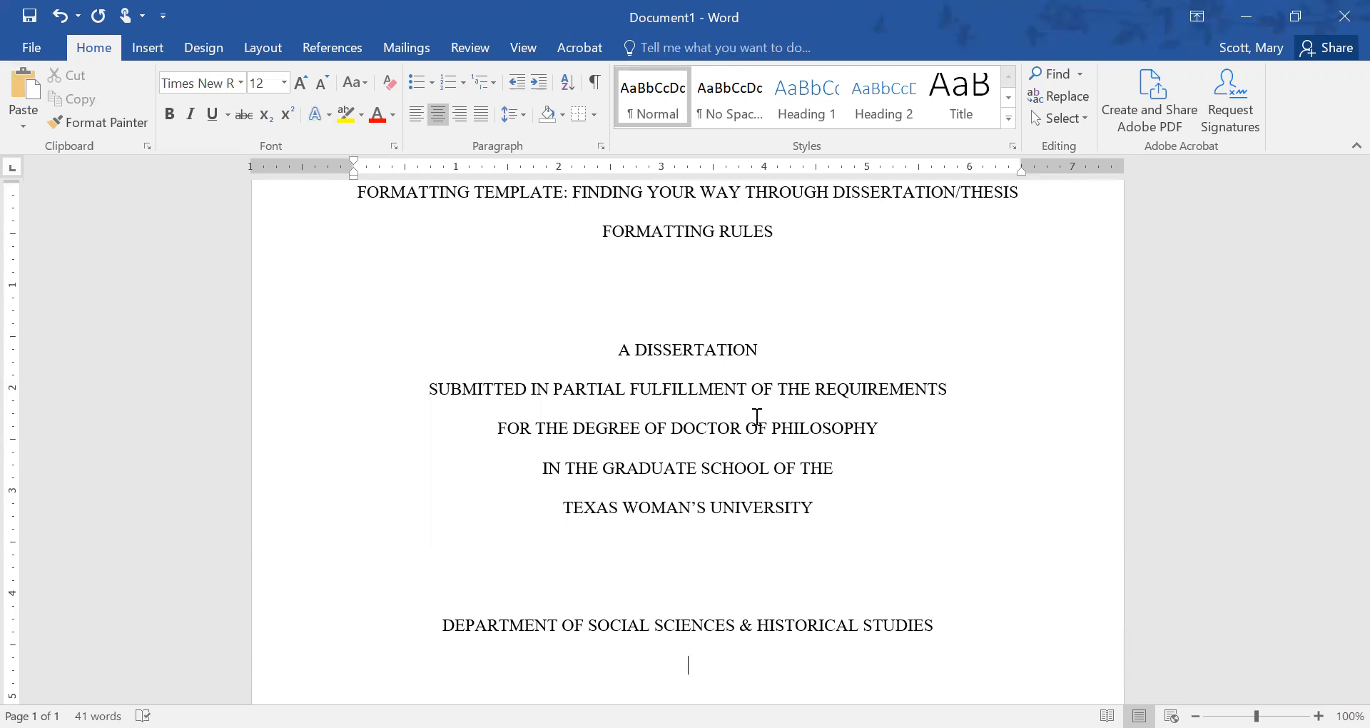
{"action": "type", "text": "COLLEGE OF ARTS AND S"}
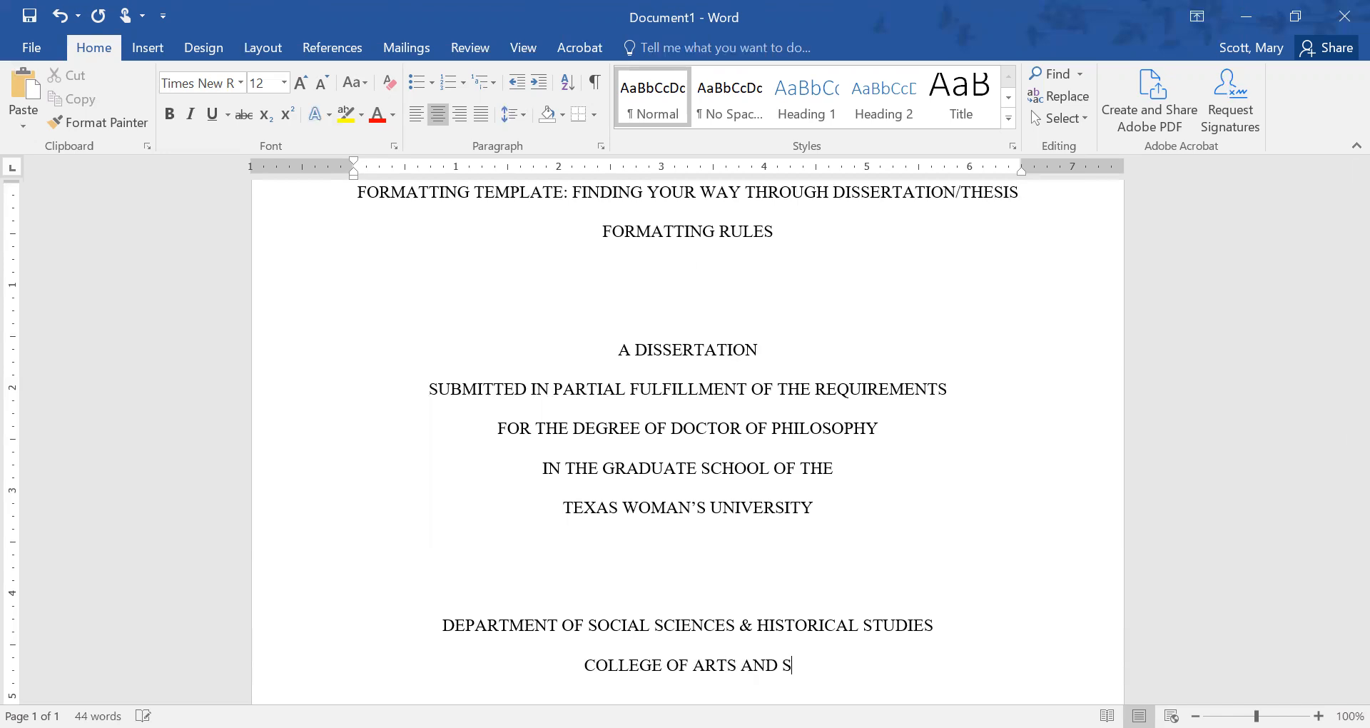
{"action": "type", "text": "CIENCES"}
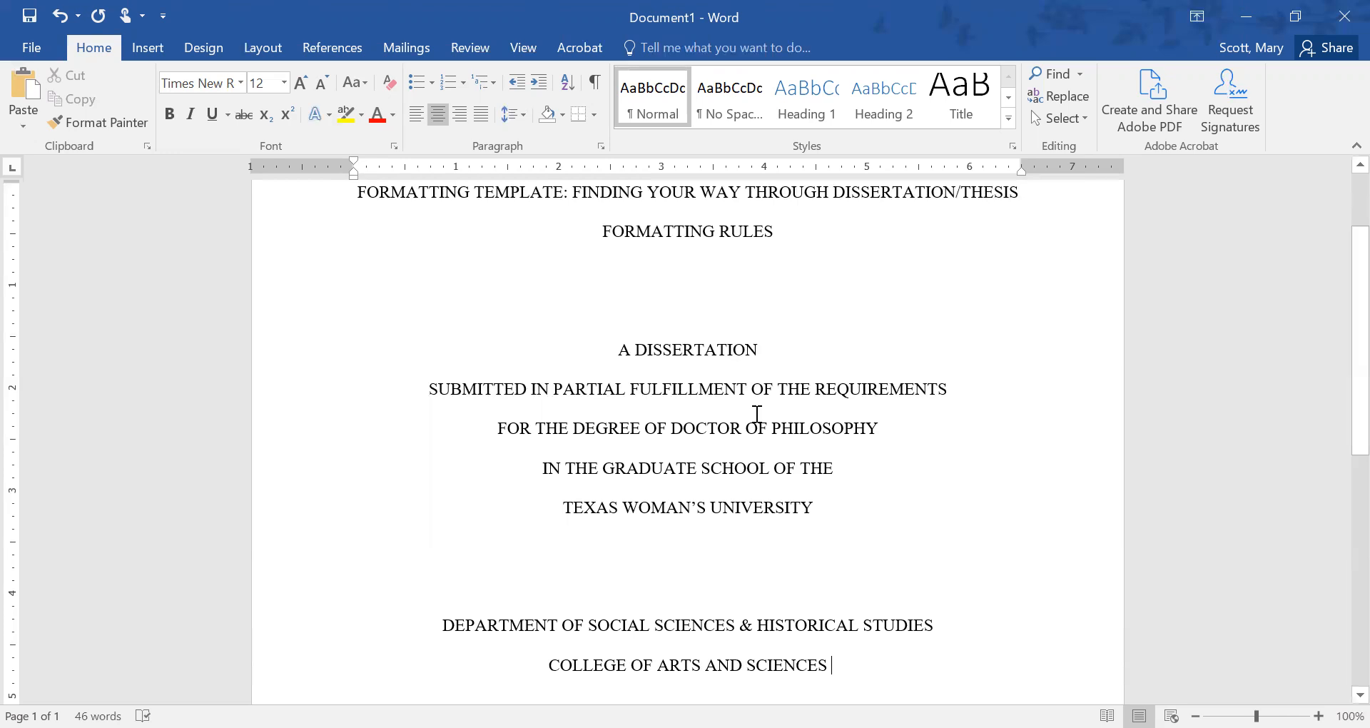
Leave two blank lines below the college line and add the line "BY".
{"action": "key", "text": "Return"}
{"action": "key", "text": "Return"}
{"action": "key", "text": "Return"}
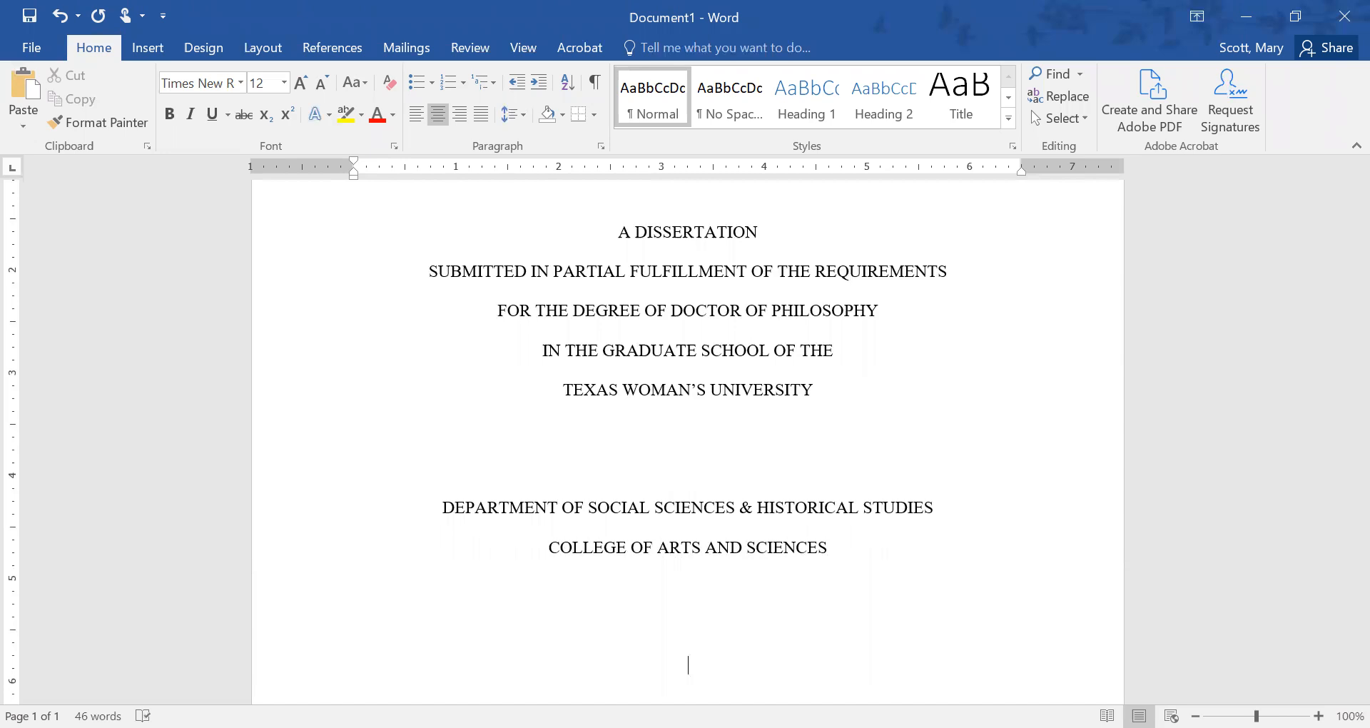
{"action": "type", "text": "BY"}
{"action": "key", "text": "Return"}
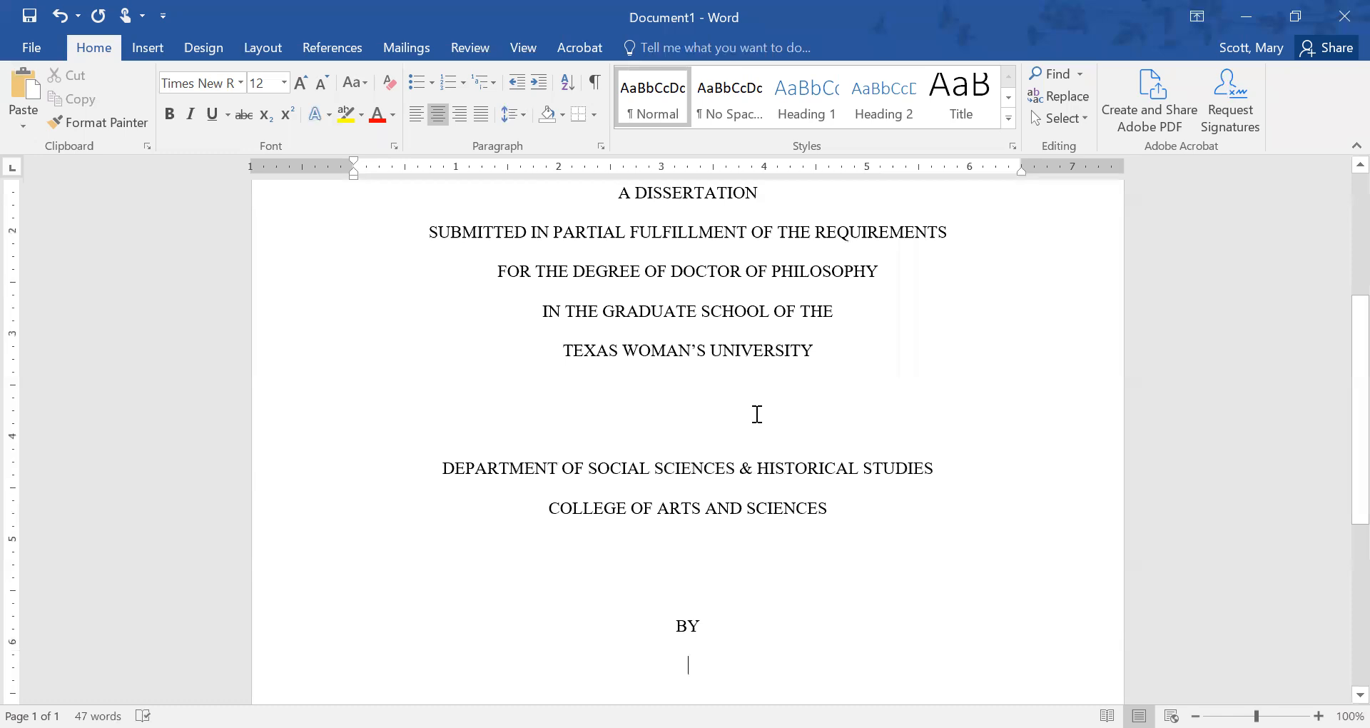
Enter the author's full name in capitals below "BY", followed by the degrees ", B.A., M.A.".
{"action": "type", "text": "JANE PIN"}
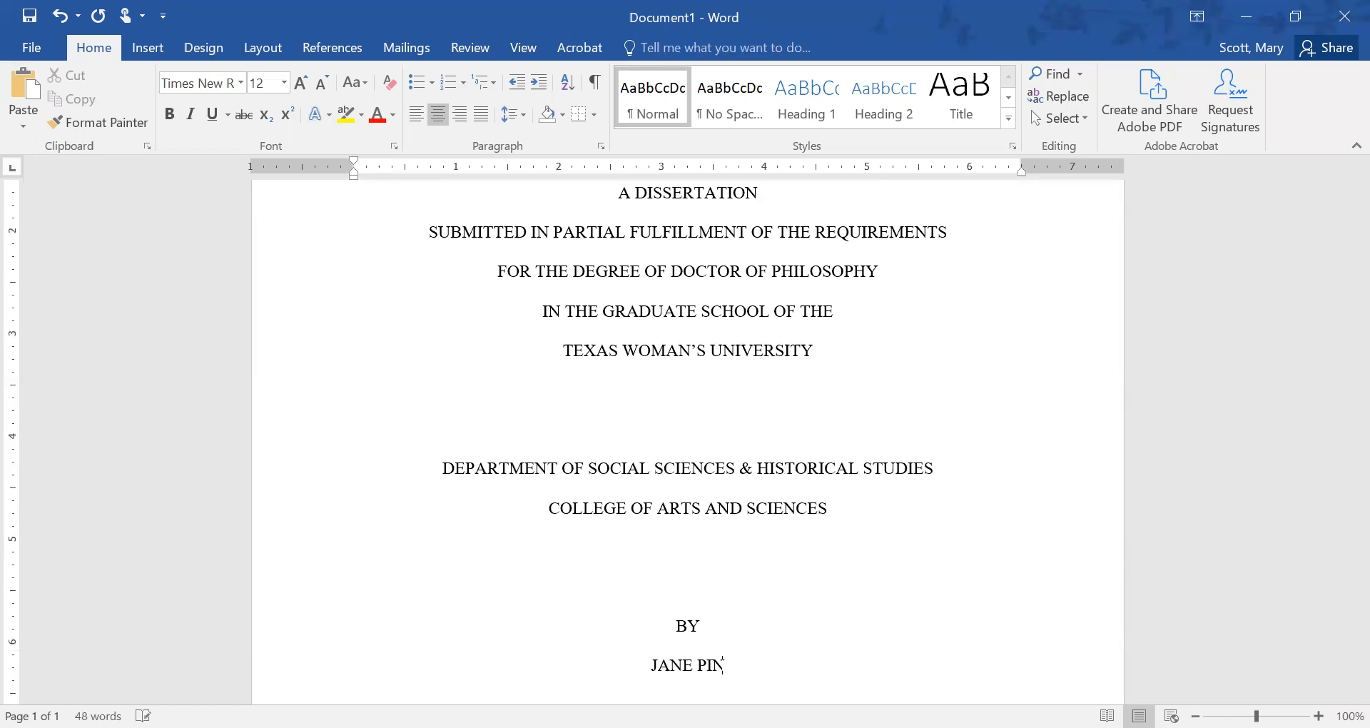
{"action": "key", "text": "BackSpace"}
{"action": "type", "text": "ONEER"}
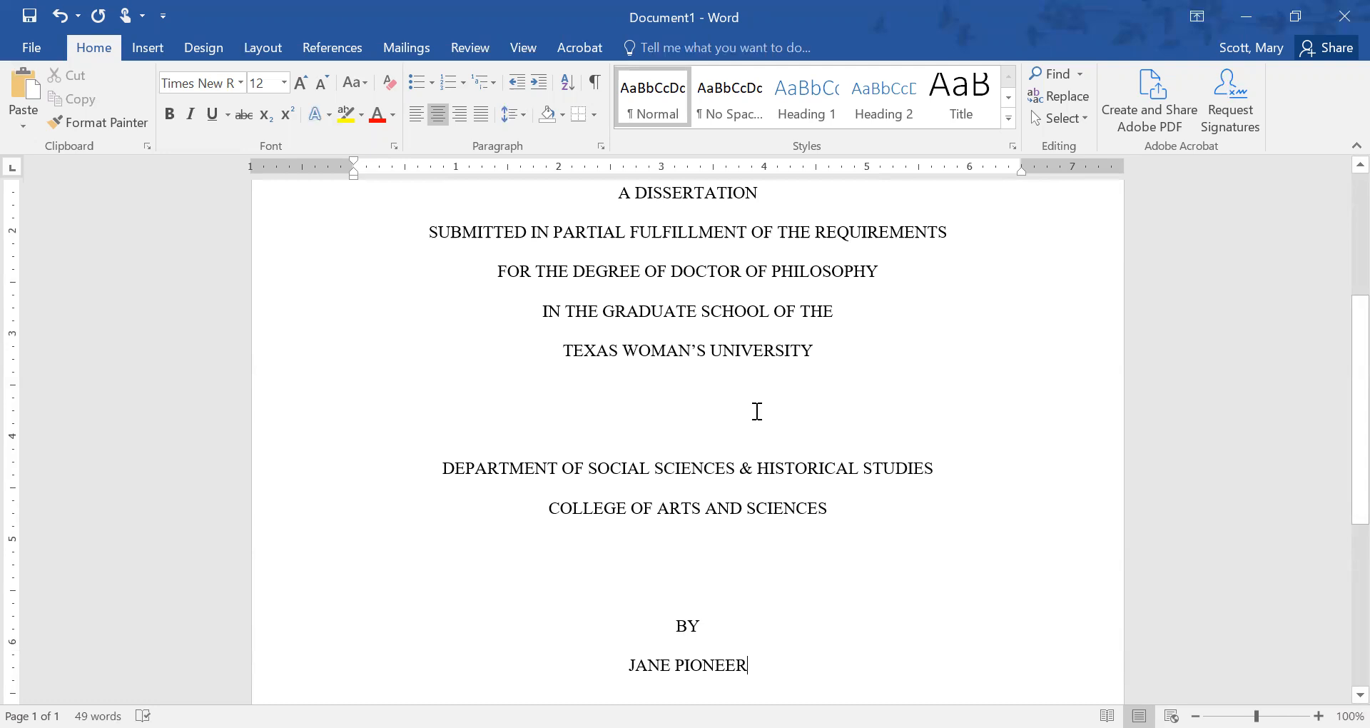
{"action": "type", "text": ", B.A."}
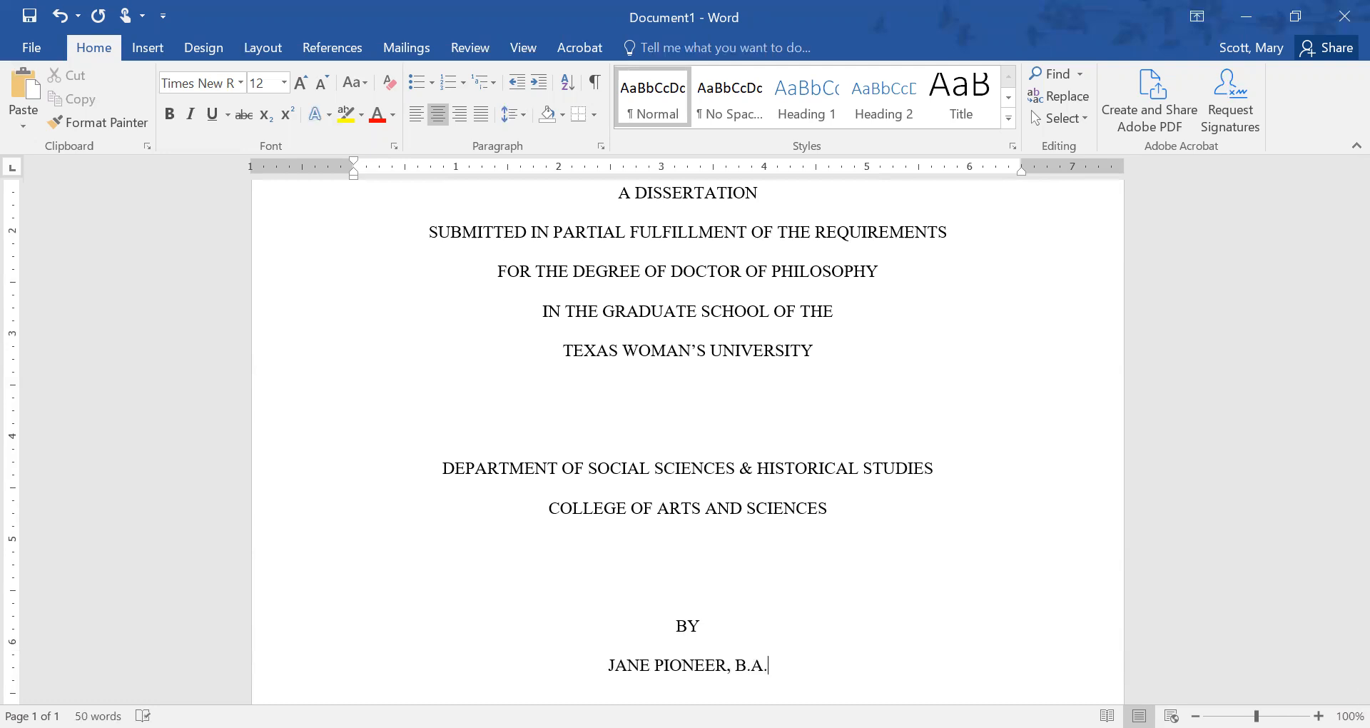
{"action": "type", "text": ", M.A."}
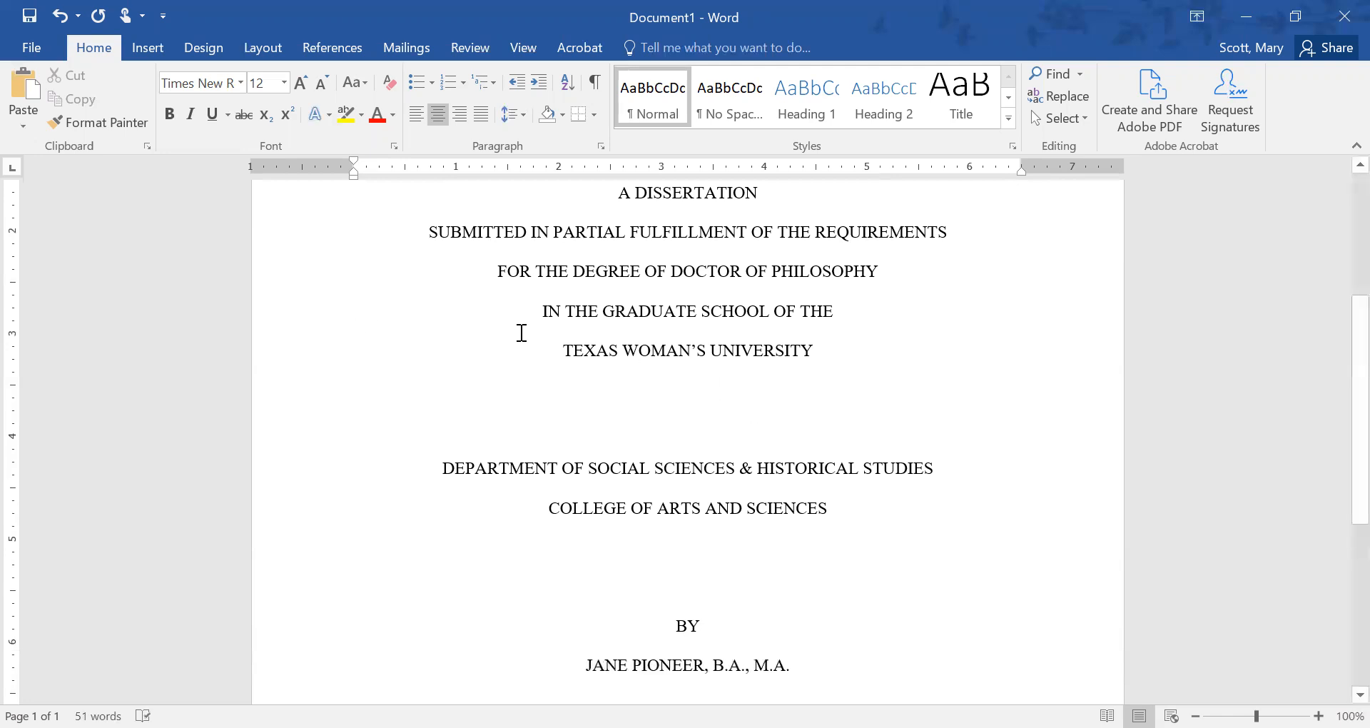
Leave two blank lines below the author line and add the line "DENTON, TEXAS".
{"action": "scroll", "coordinate": [521, 333], "scroll_direction": "down", "scroll_amount": 3}
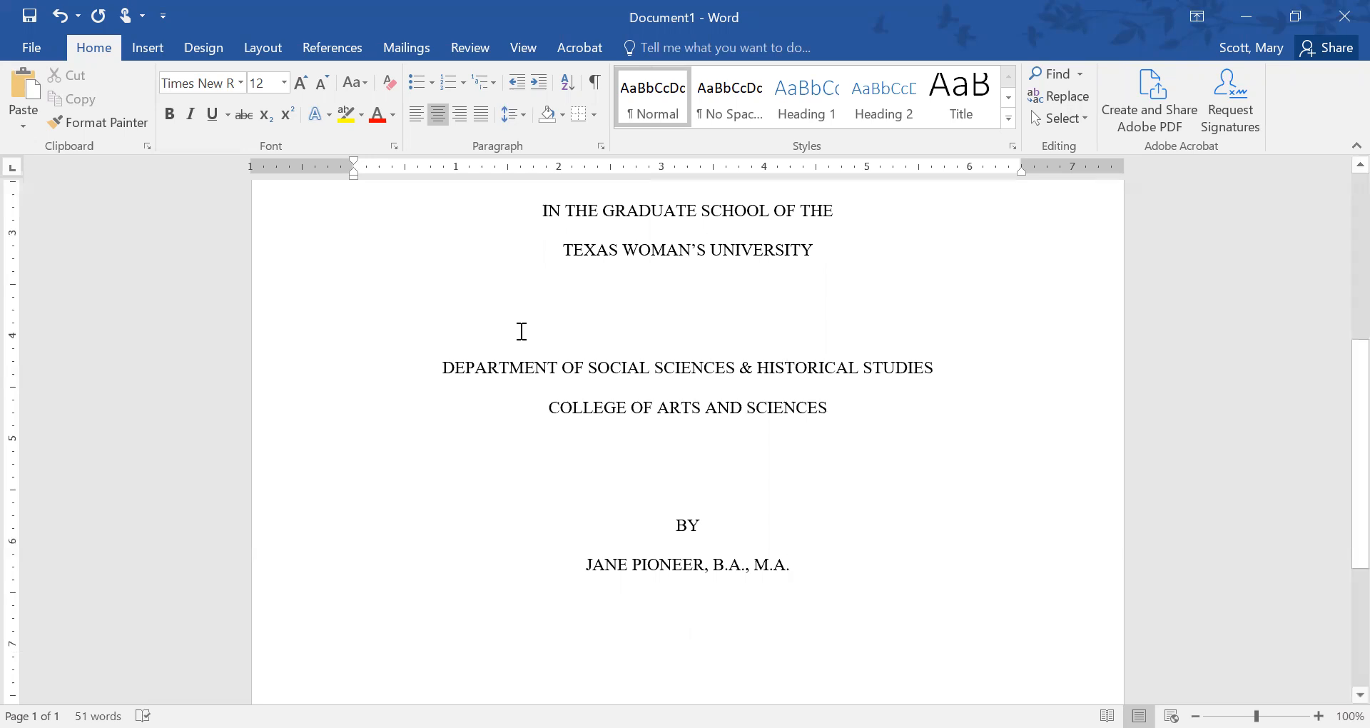
{"action": "key", "text": "Return"}
{"action": "key", "text": "Return"}
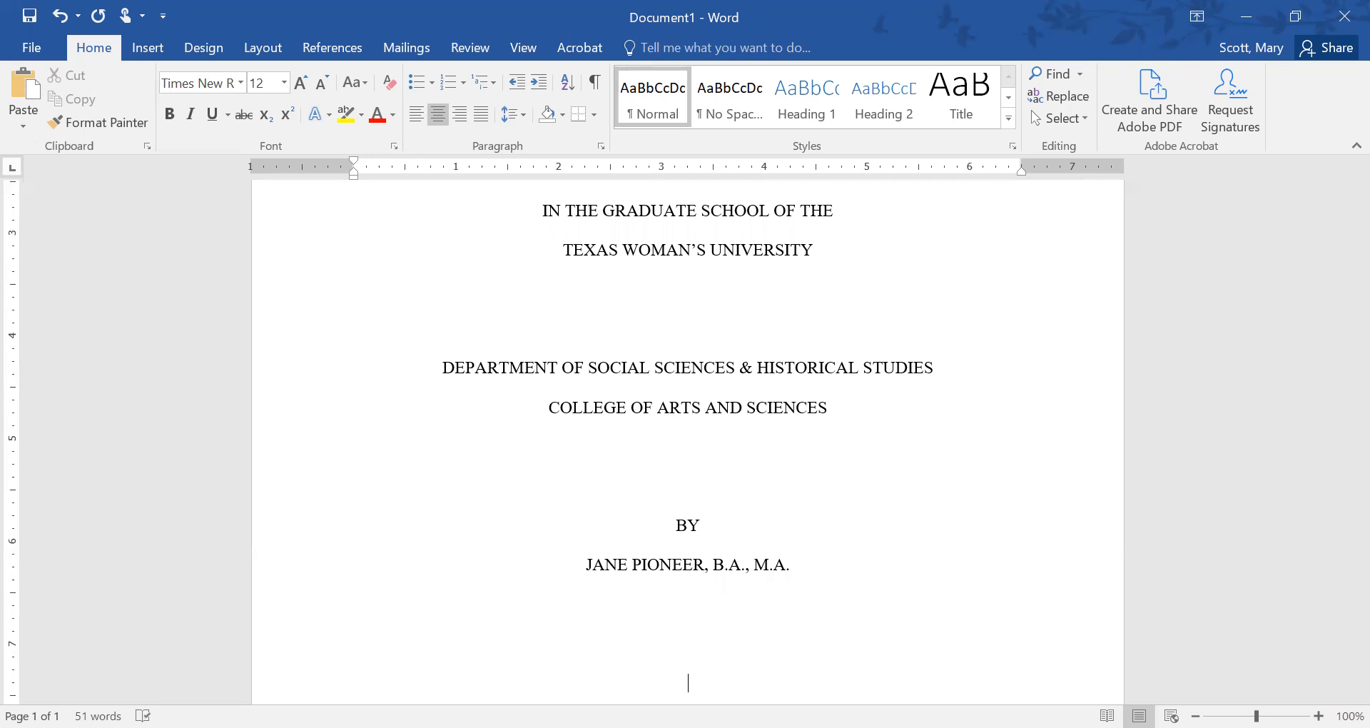
{"action": "type", "text": "DENTON, TEXAS"}
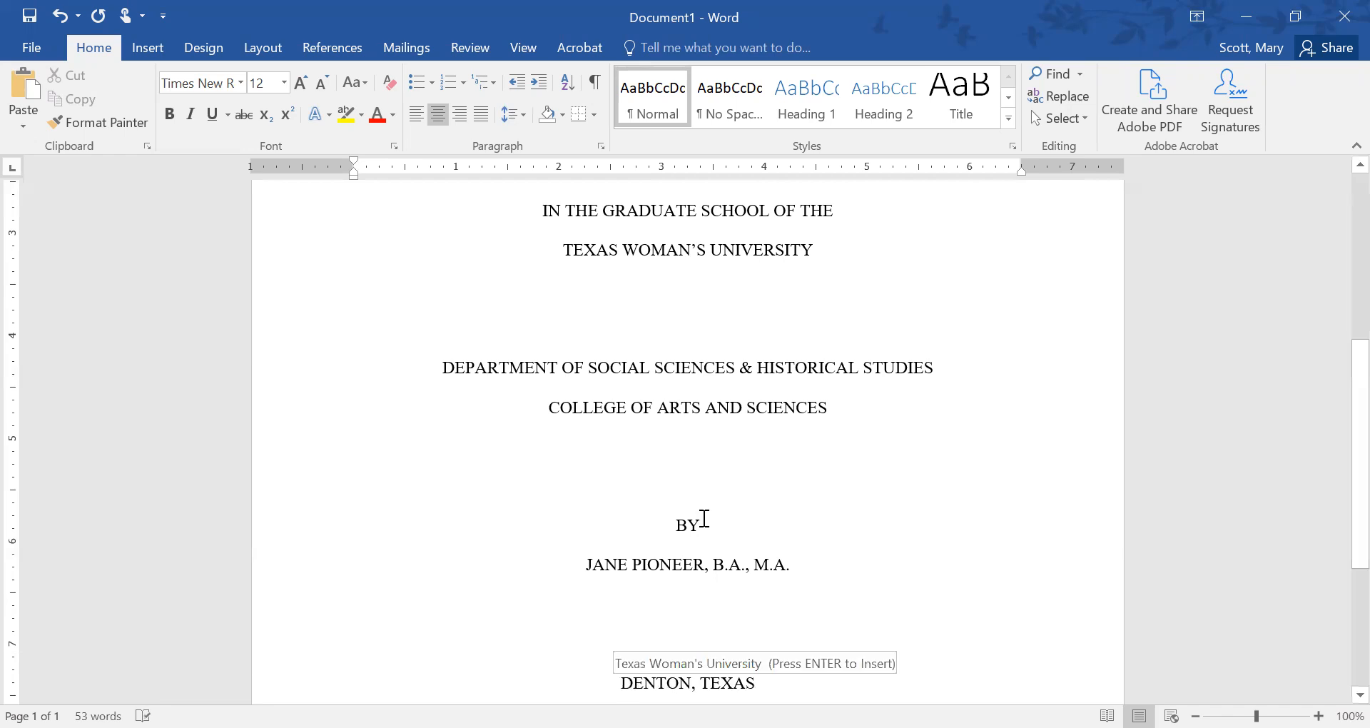
{"action": "scroll", "coordinate": [702, 519], "scroll_direction": "down", "scroll_amount": 3}
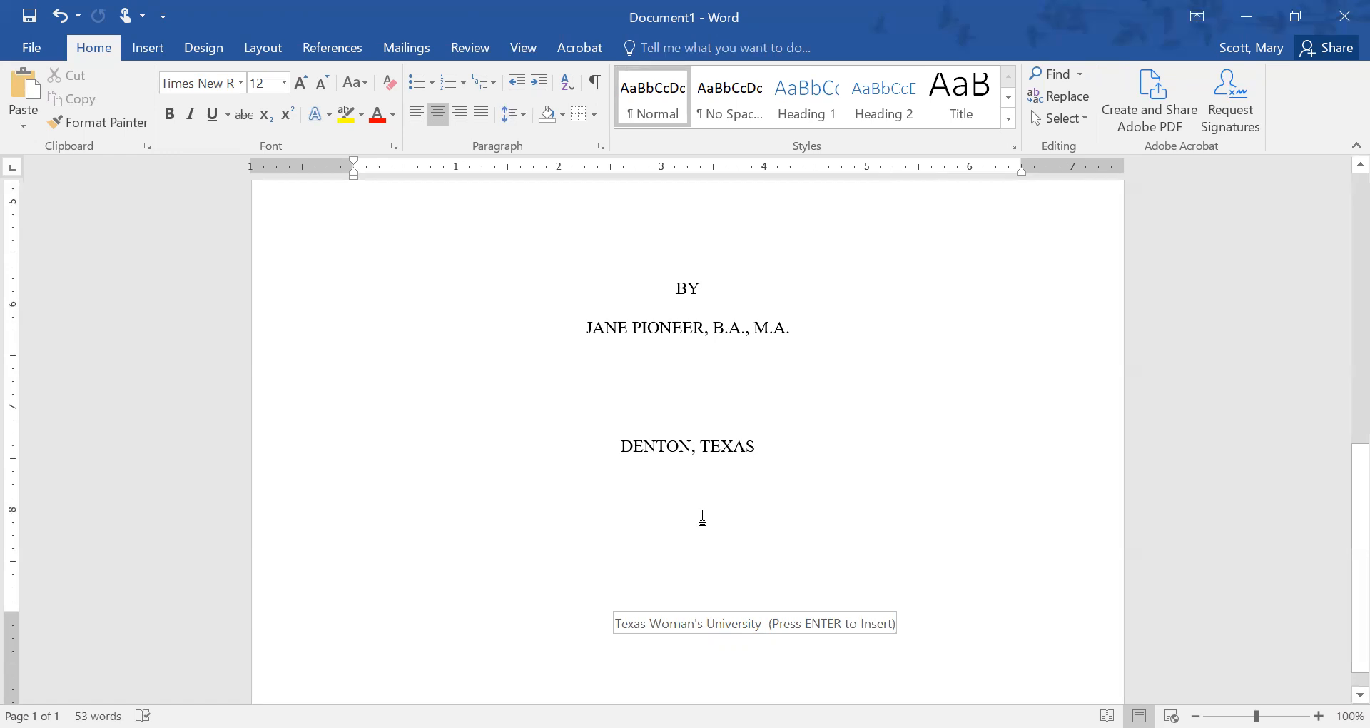
{"action": "key", "text": "Return"}
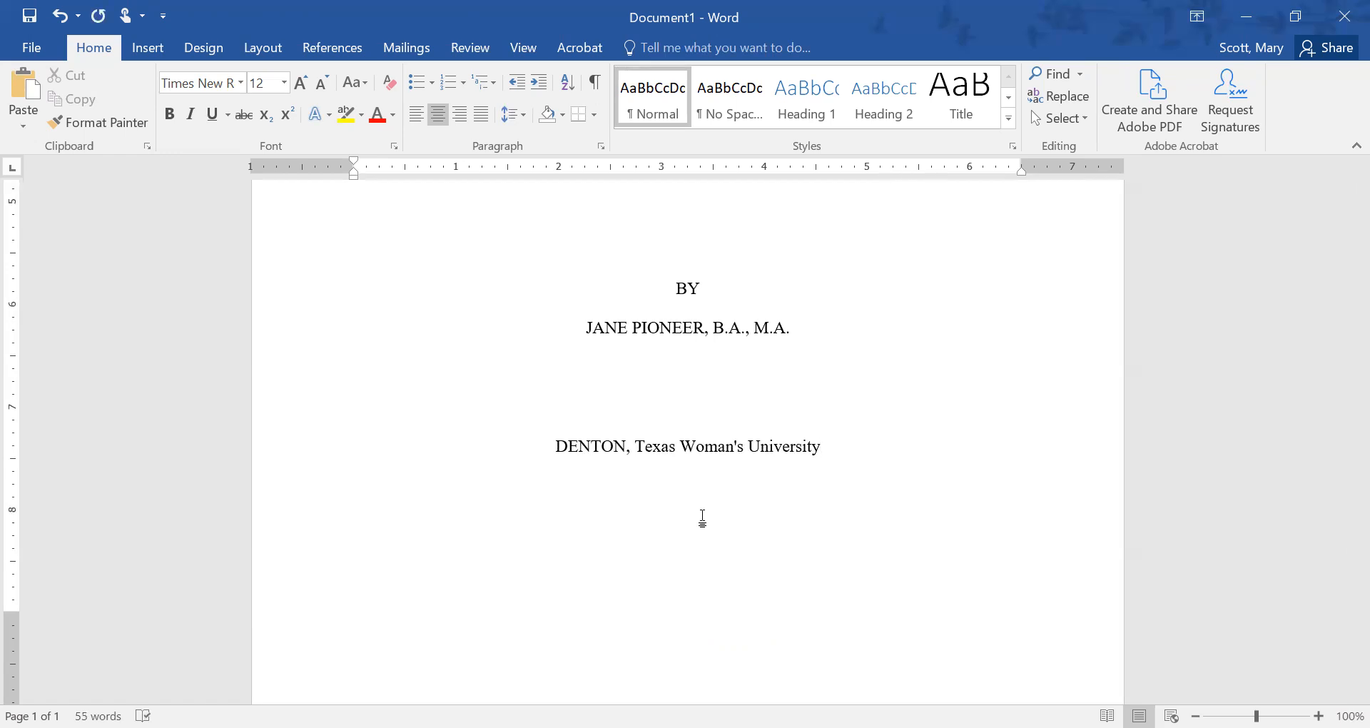
{"action": "key", "text": "ctrl+z"}
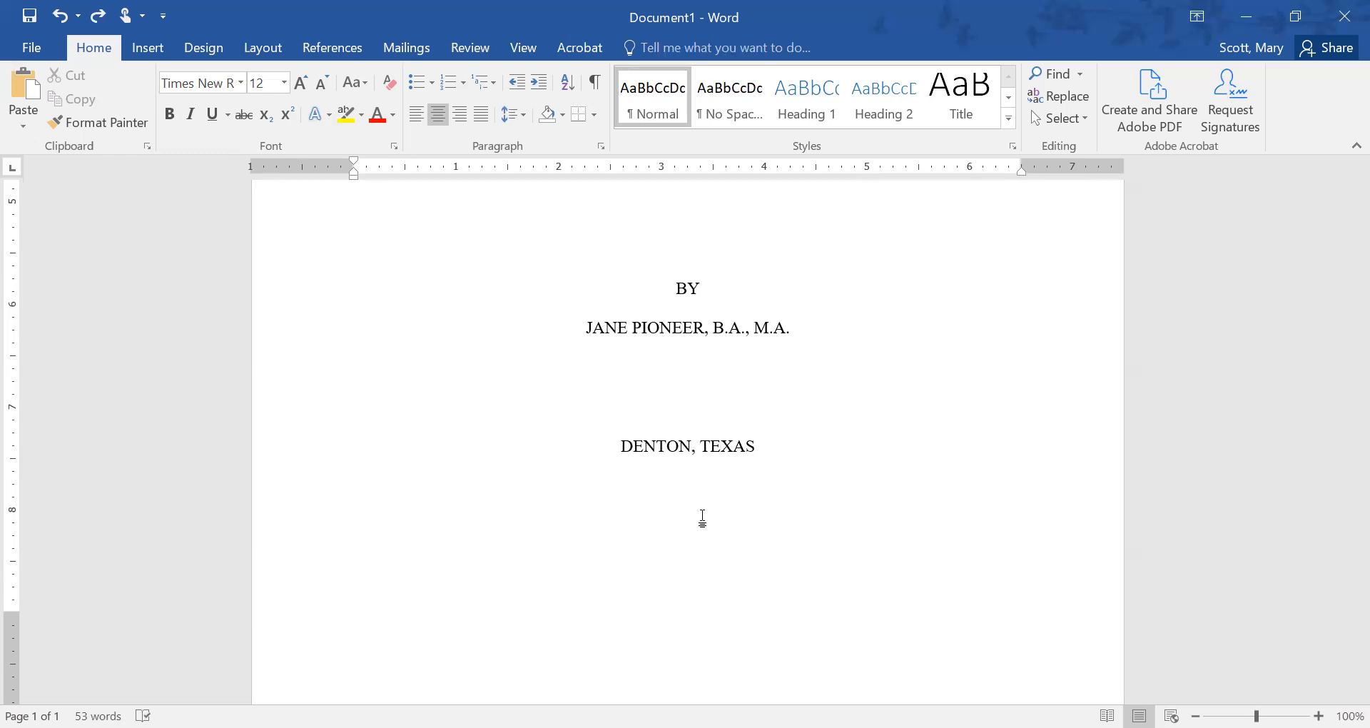
Add the date line "DECEMBER 2023" directly below "DENTON, TEXAS".
{"action": "key", "text": "Return"}
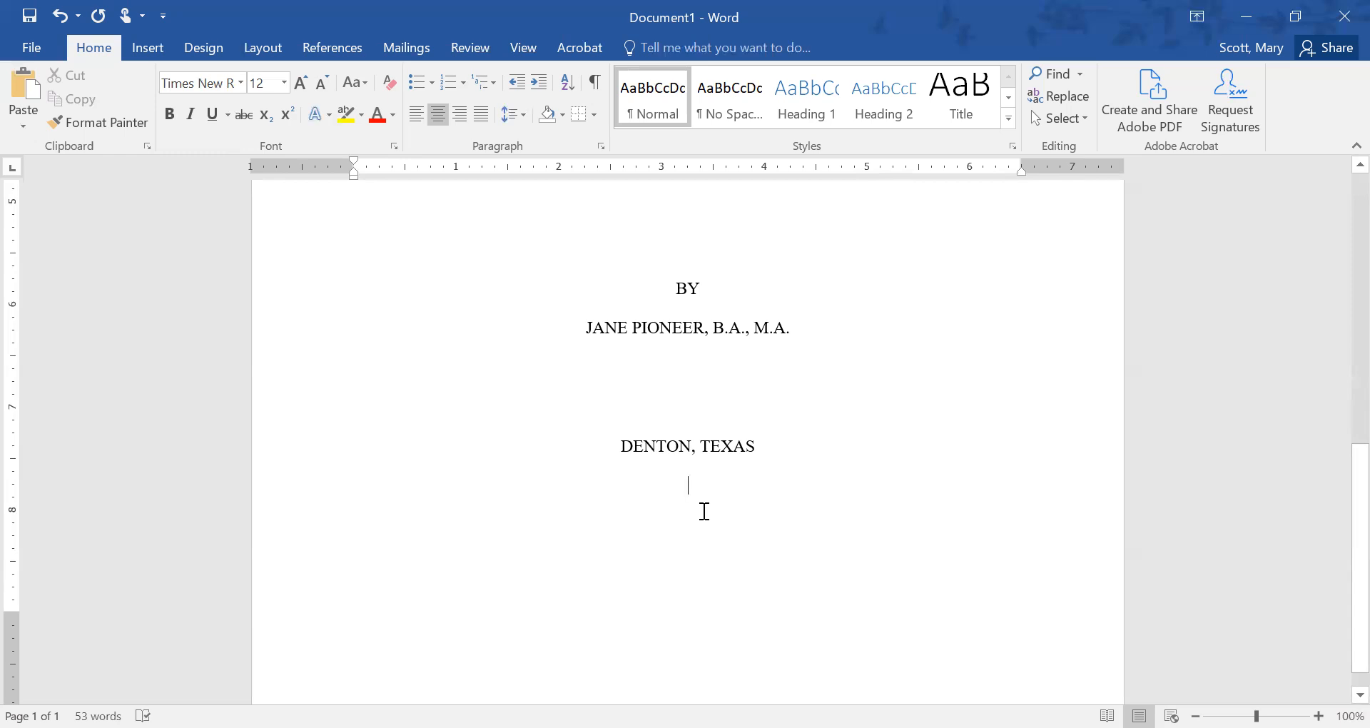
{"action": "type", "text": "DEC"}
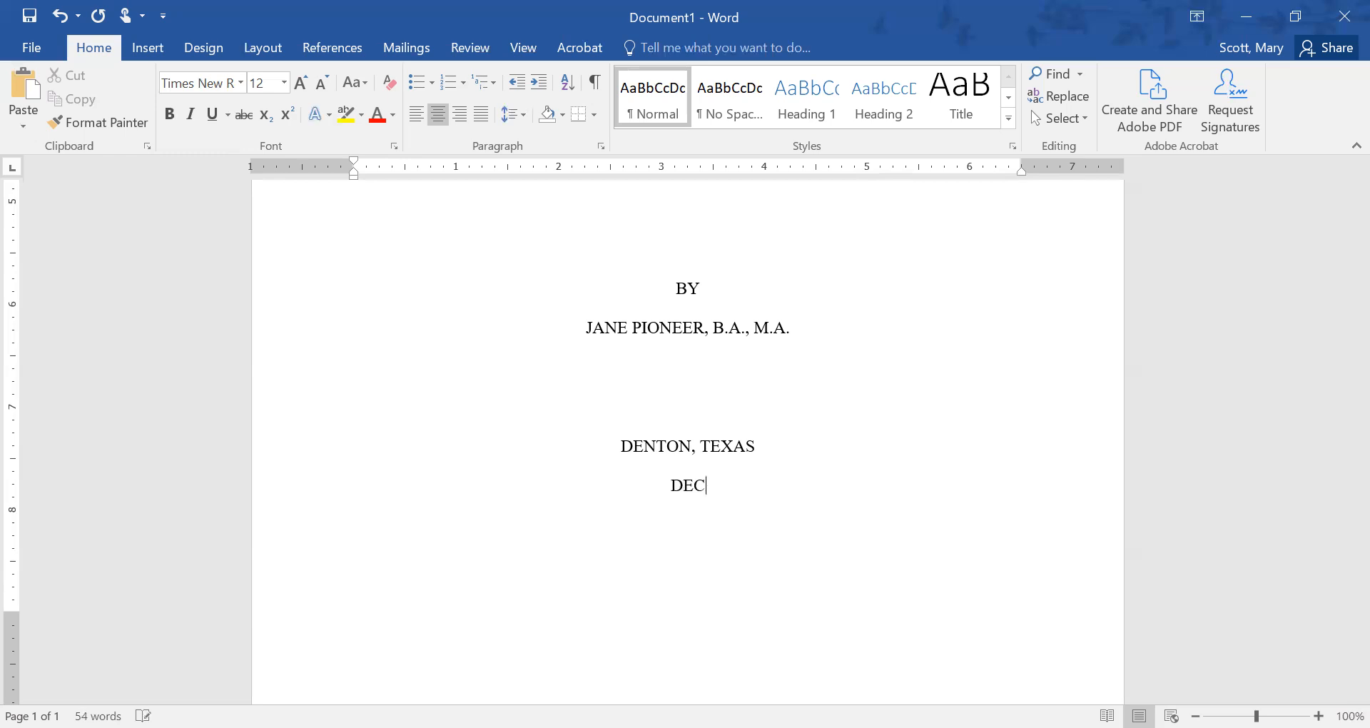
{"action": "type", "text": "EMBER 2023"}
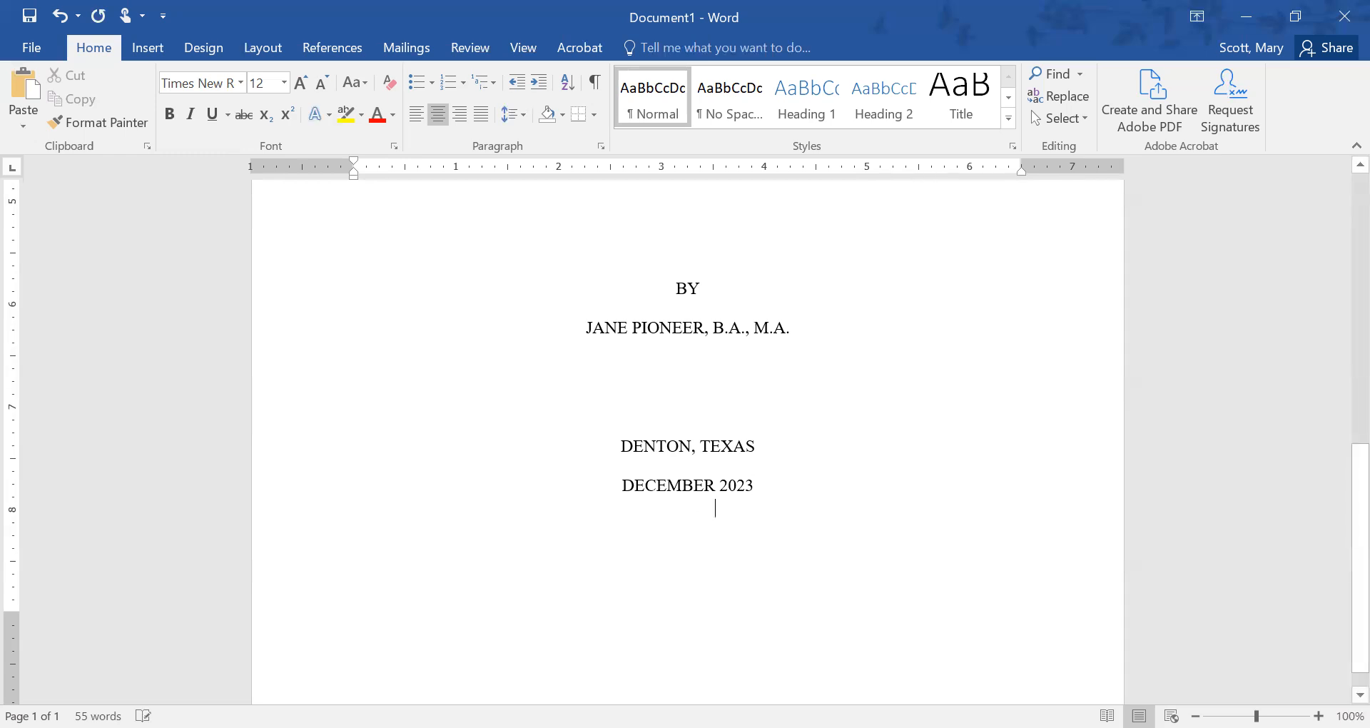
Insert blank lines below the date line until a second page begins.
{"action": "key", "text": "Return"}
{"action": "key", "text": "Return"}
{"action": "key", "text": "Return"}
{"action": "key", "text": "Return"}
{"action": "key", "text": "Return"}
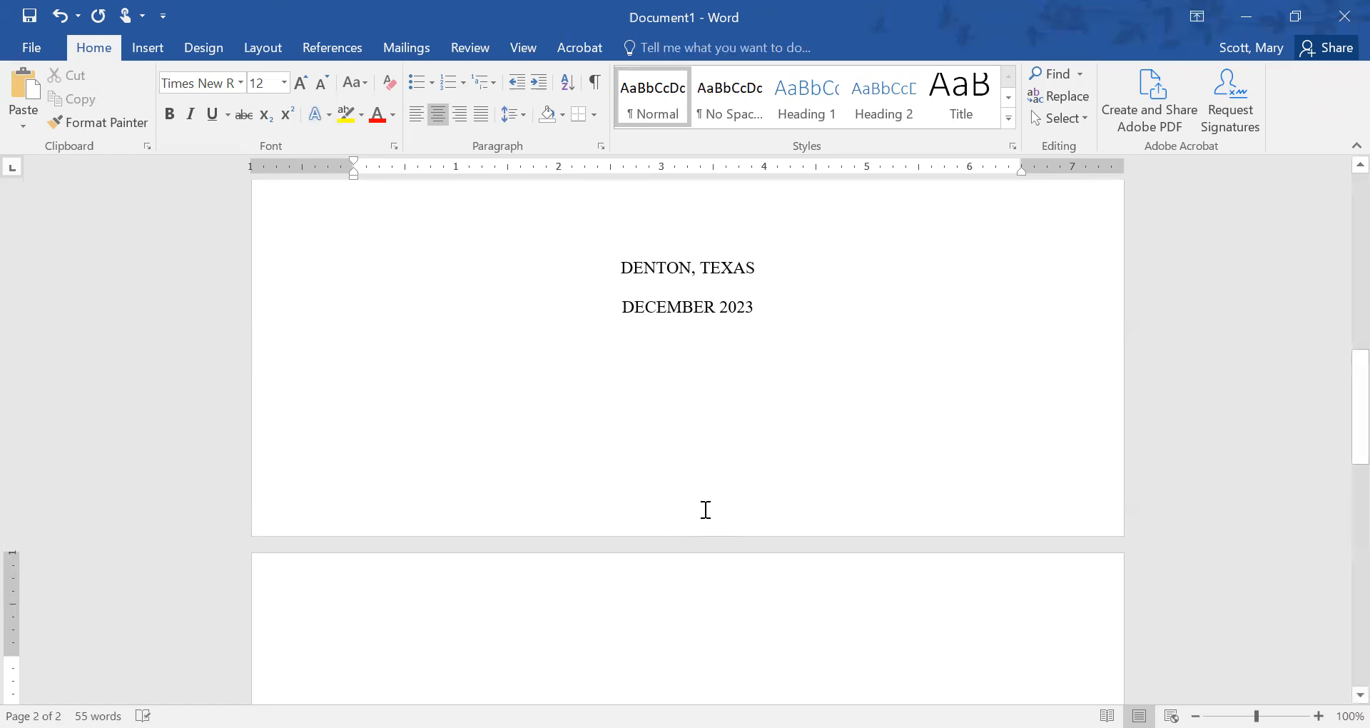
{"action": "scroll", "coordinate": [954, 542], "scroll_direction": "down", "scroll_amount": 2}
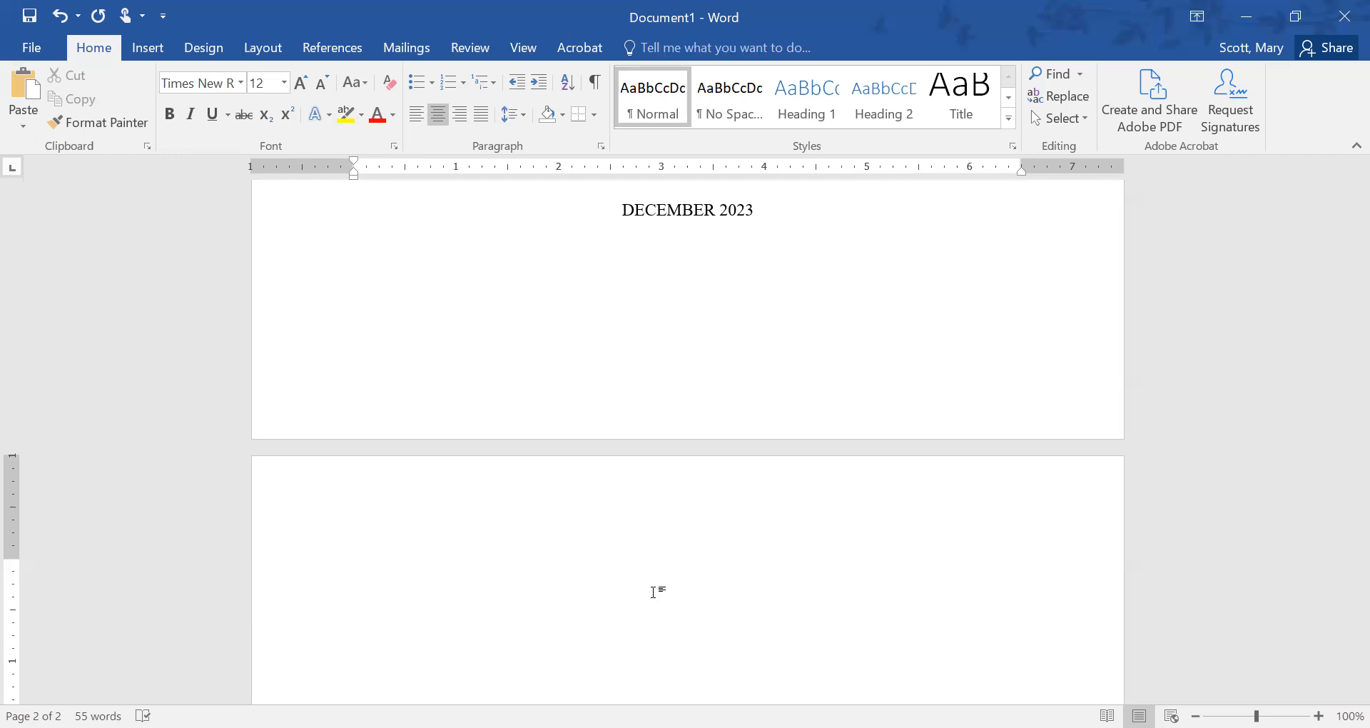
Enter the line "Copyright © 2023 by" followed by the author's full name on the second page.
{"action": "type", "text": "Copyright"}
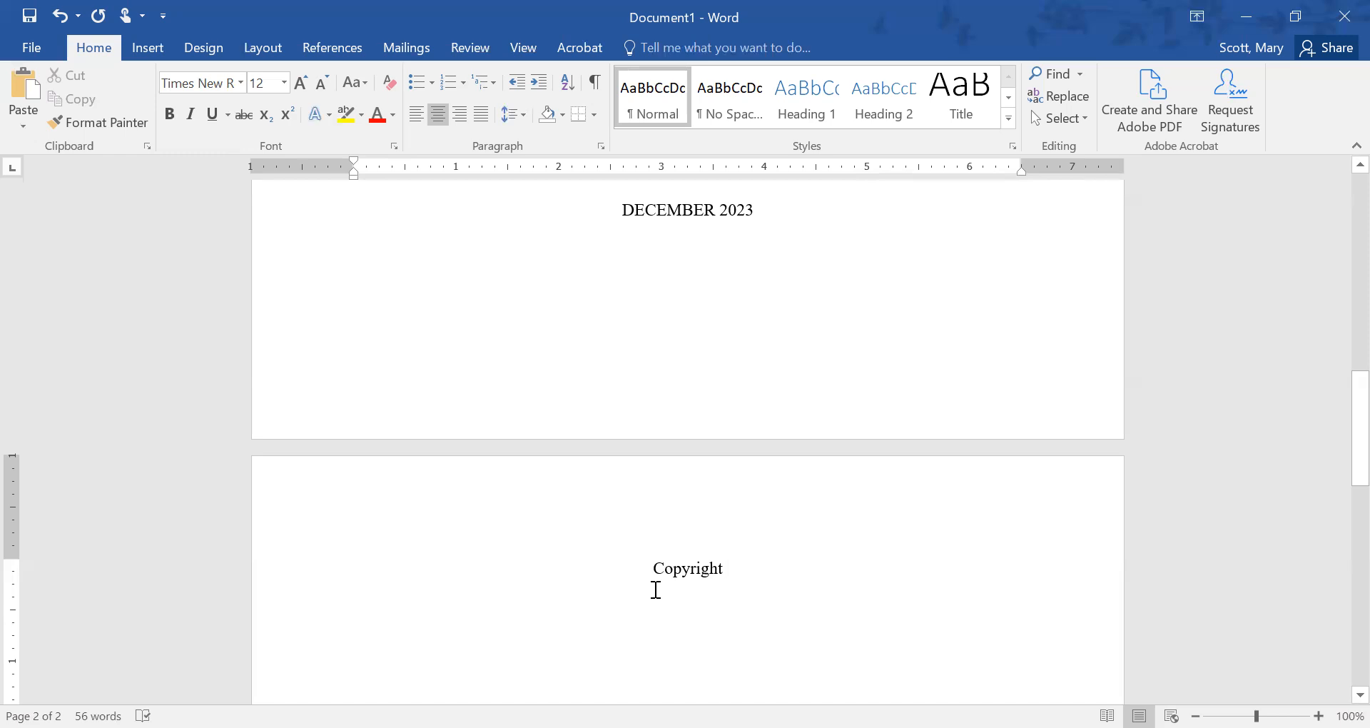
{"action": "type", "text": "© 2023"}
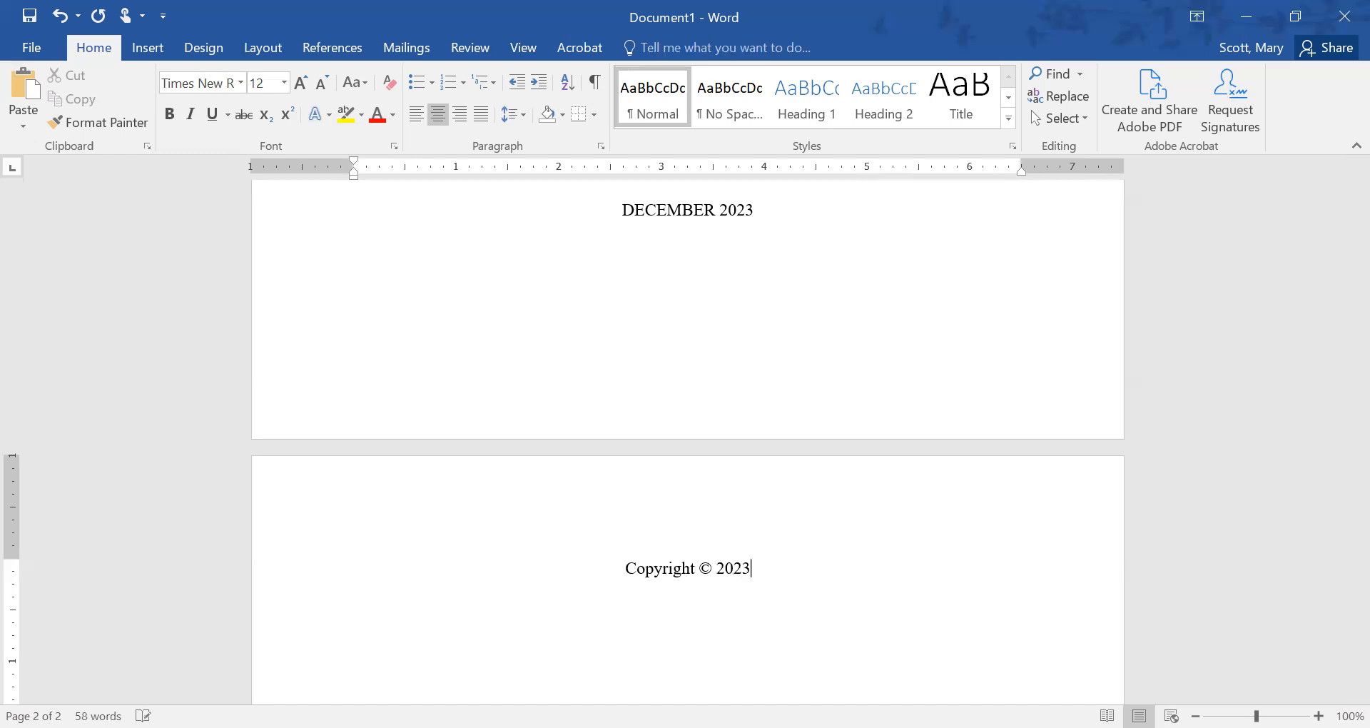
{"action": "type", "text": " by "}
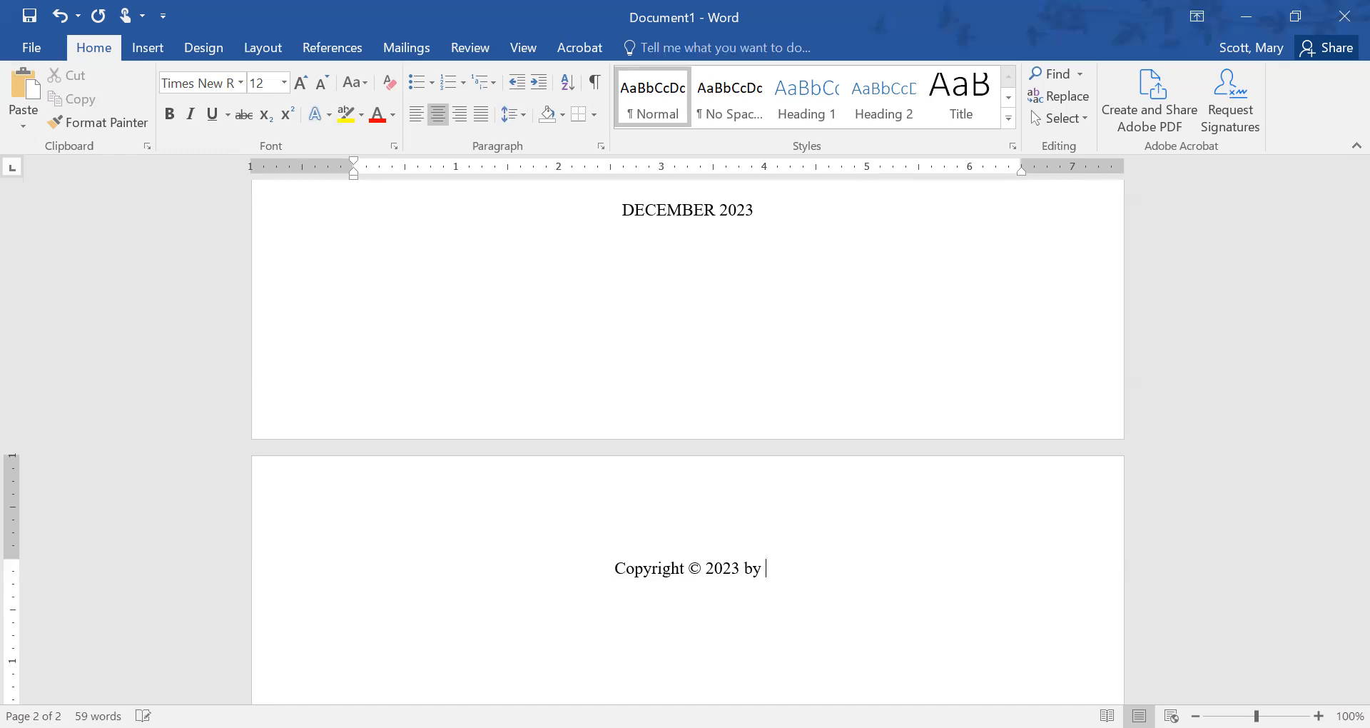
{"action": "type", "text": "Jane Pi"}
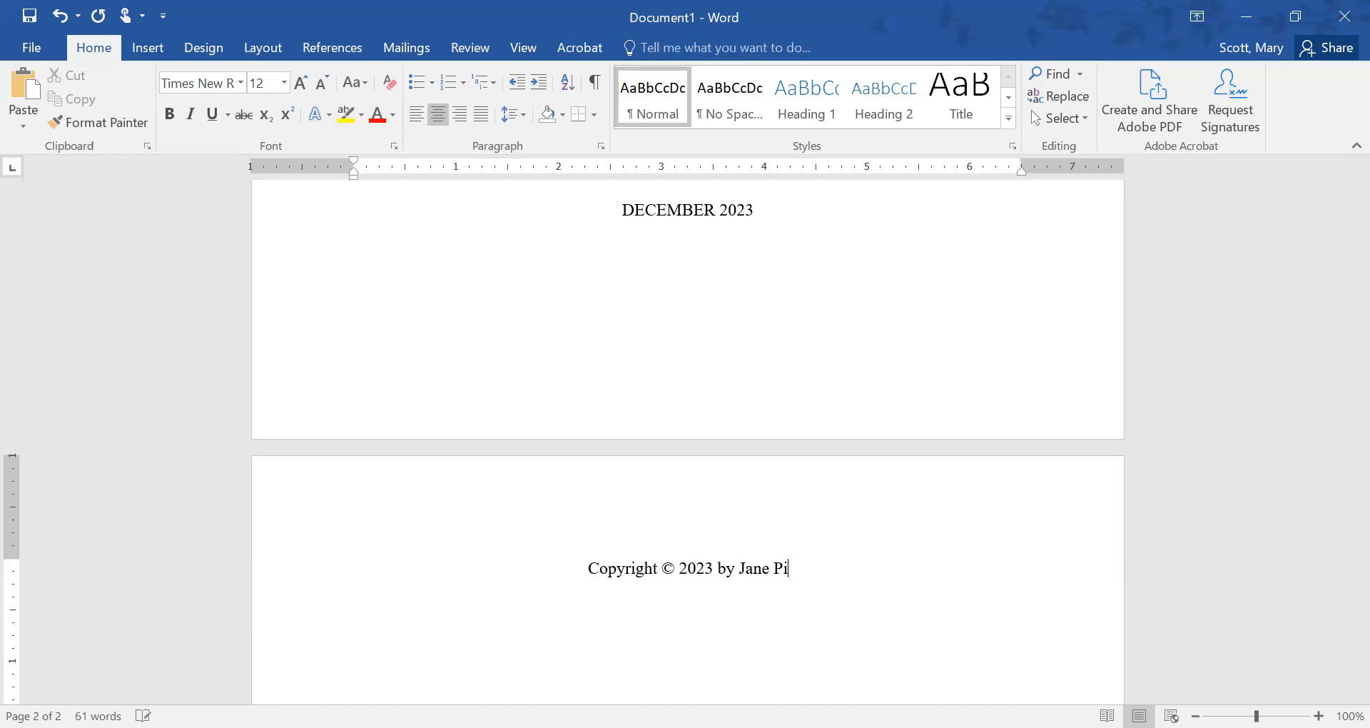
{"action": "type", "text": "noneer"}
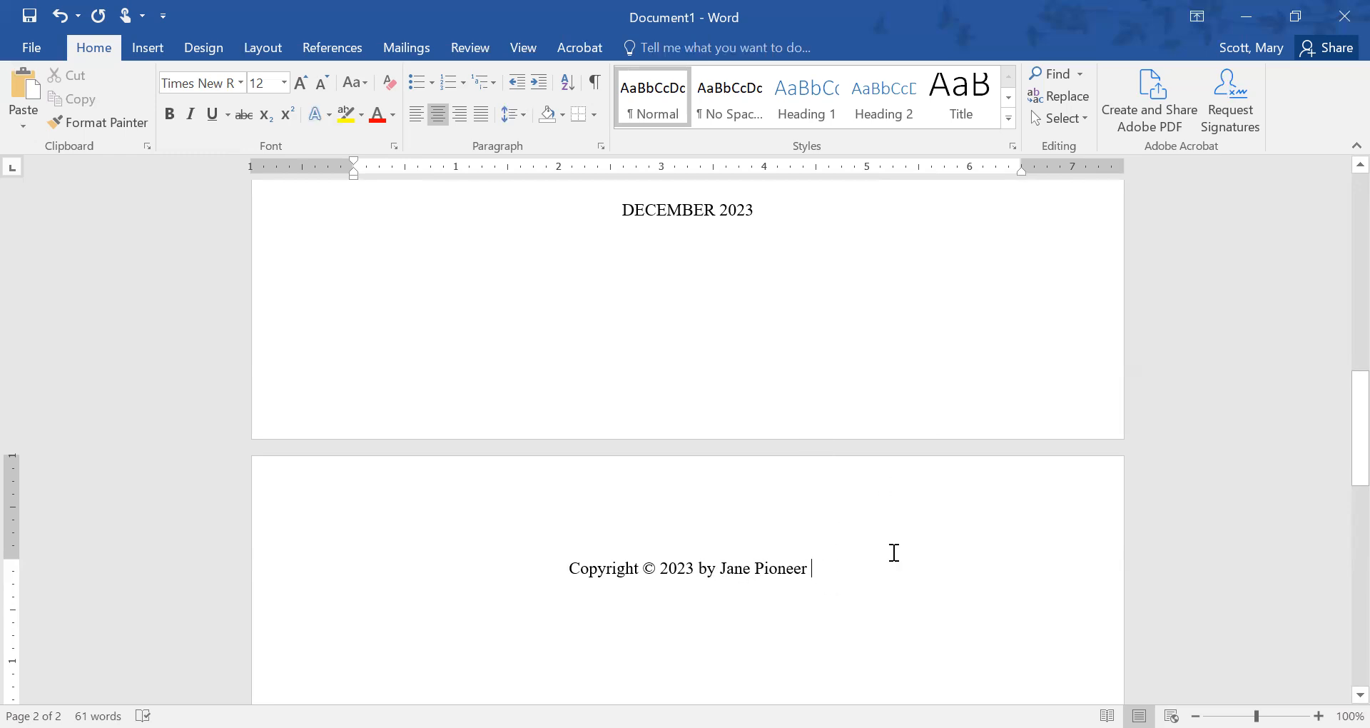
Set the line spacing of the two-line dissertation title at the start of the first page to single.
{"action": "scroll", "coordinate": [799, 574], "scroll_direction": "up", "scroll_amount": 12}
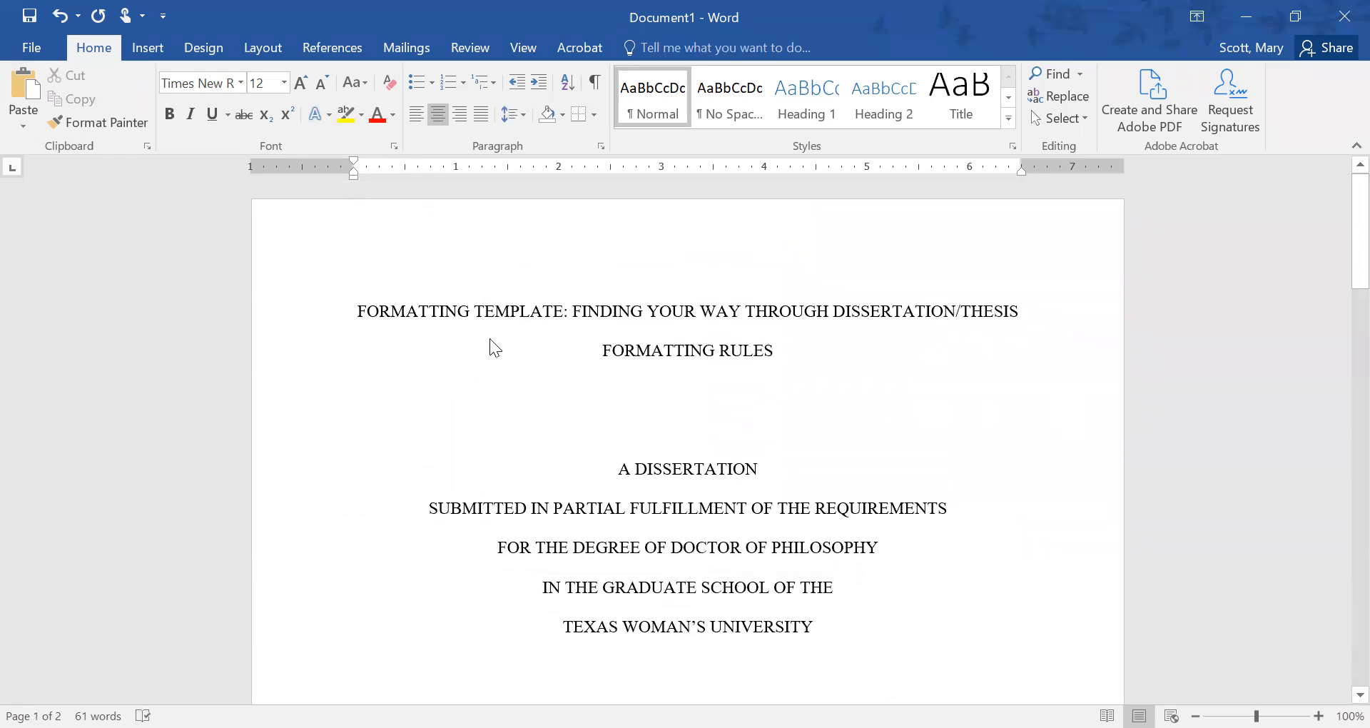
{"action": "left_click", "coordinate": [683, 316]}
{"action": "left_click_drag", "start_coordinate": [783, 349], "coordinate": [388, 314]}
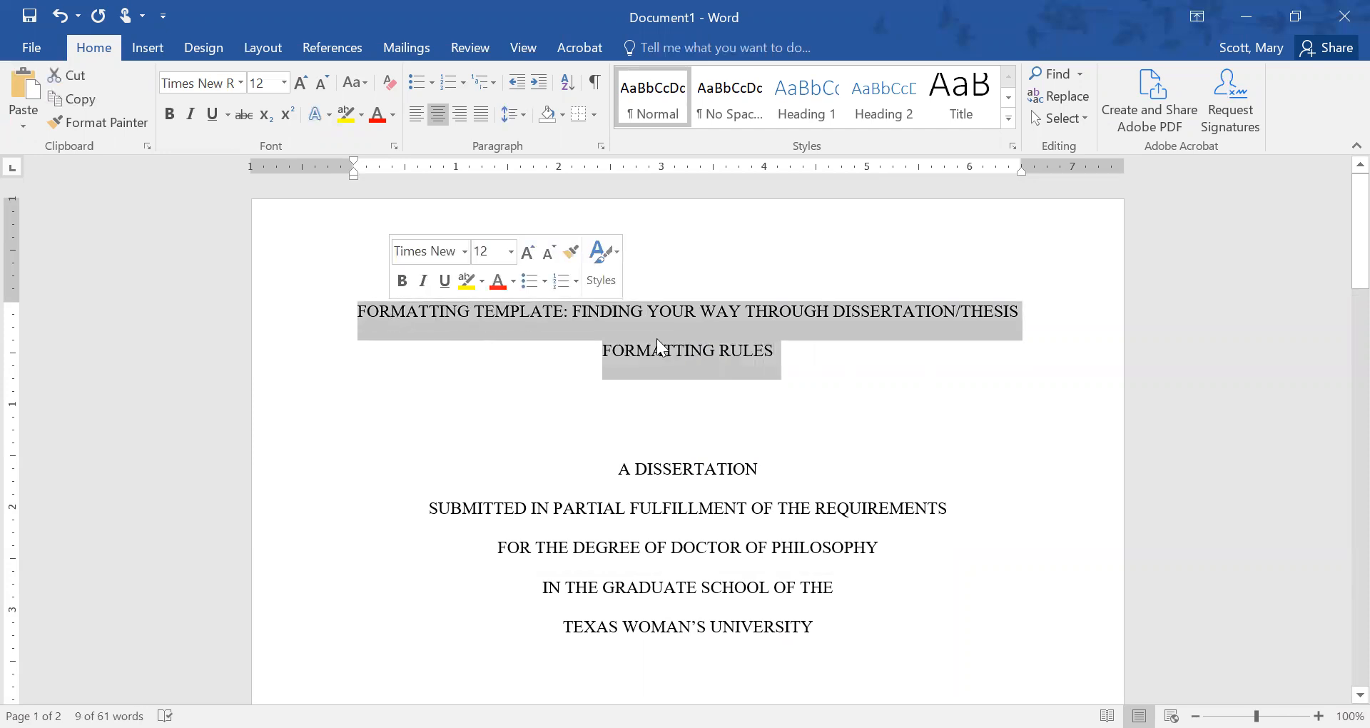
{"action": "right_click", "coordinate": [709, 338]}
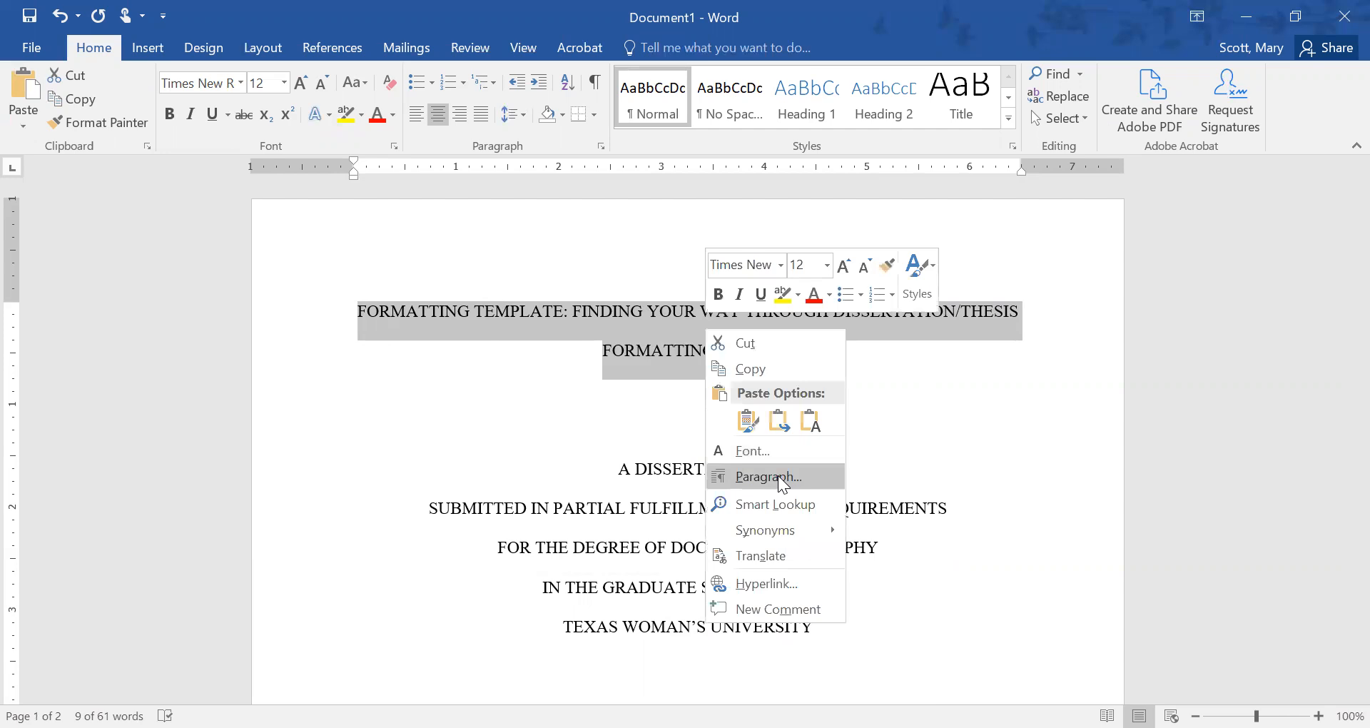
{"action": "key", "text": "Return"}
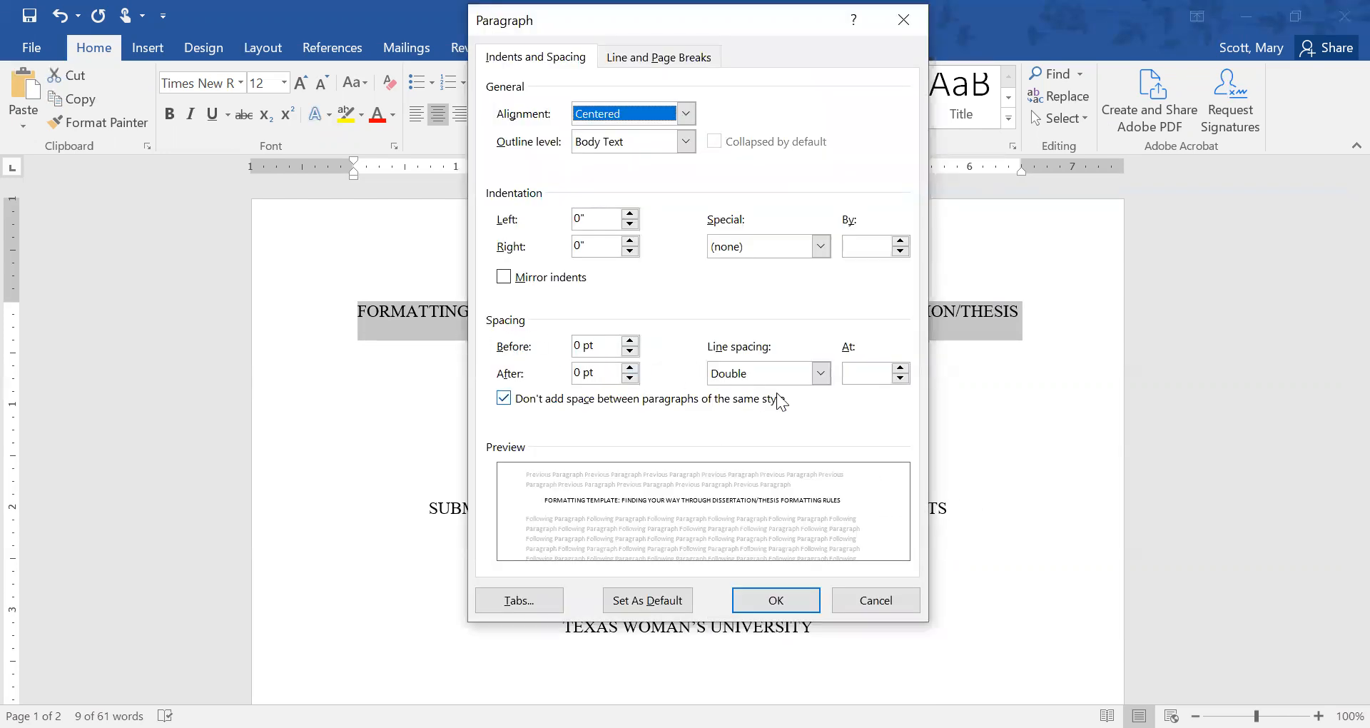
{"action": "left_click", "coordinate": [819, 373]}
{"action": "left_click", "coordinate": [795, 392]}
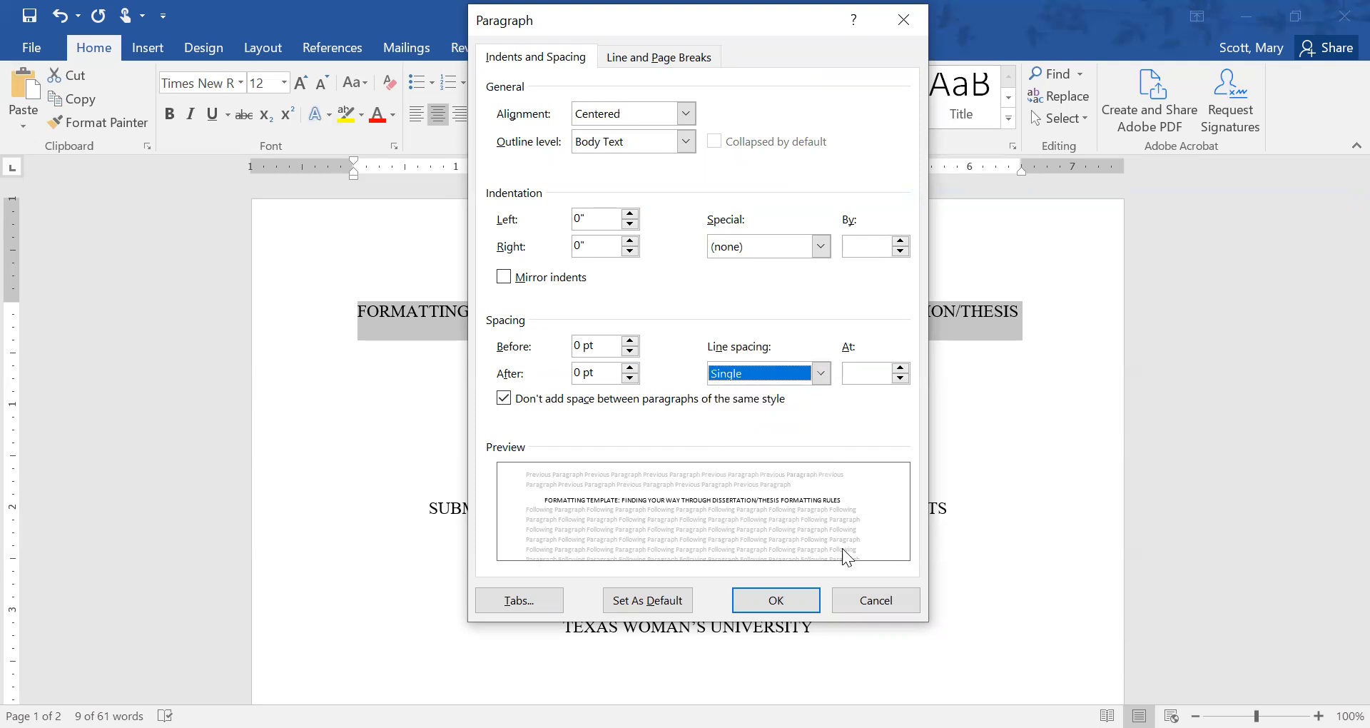
{"action": "left_click", "coordinate": [777, 600]}
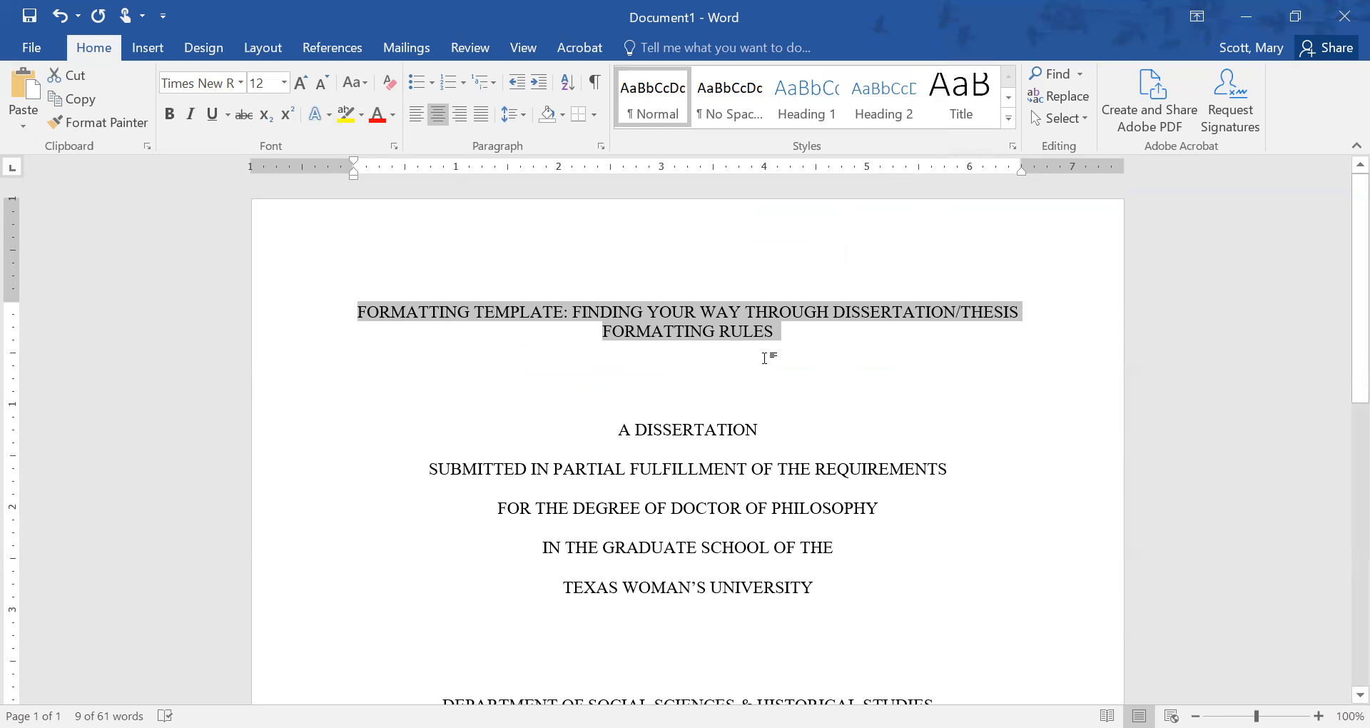
Insert a Next Page section break directly after the author's name in the "Copyright © 2023 by" line.
{"action": "scroll", "coordinate": [764, 357], "scroll_direction": "down", "scroll_amount": 10}
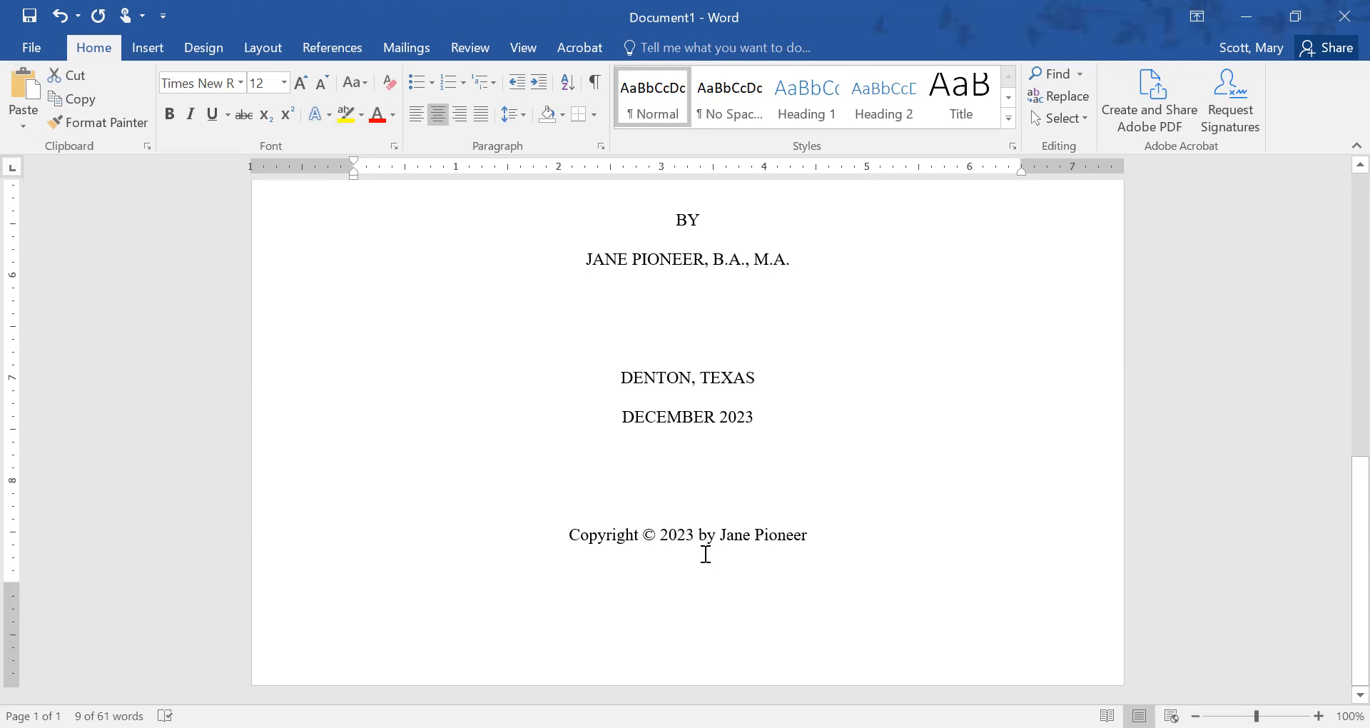
{"action": "left_click", "coordinate": [833, 547]}
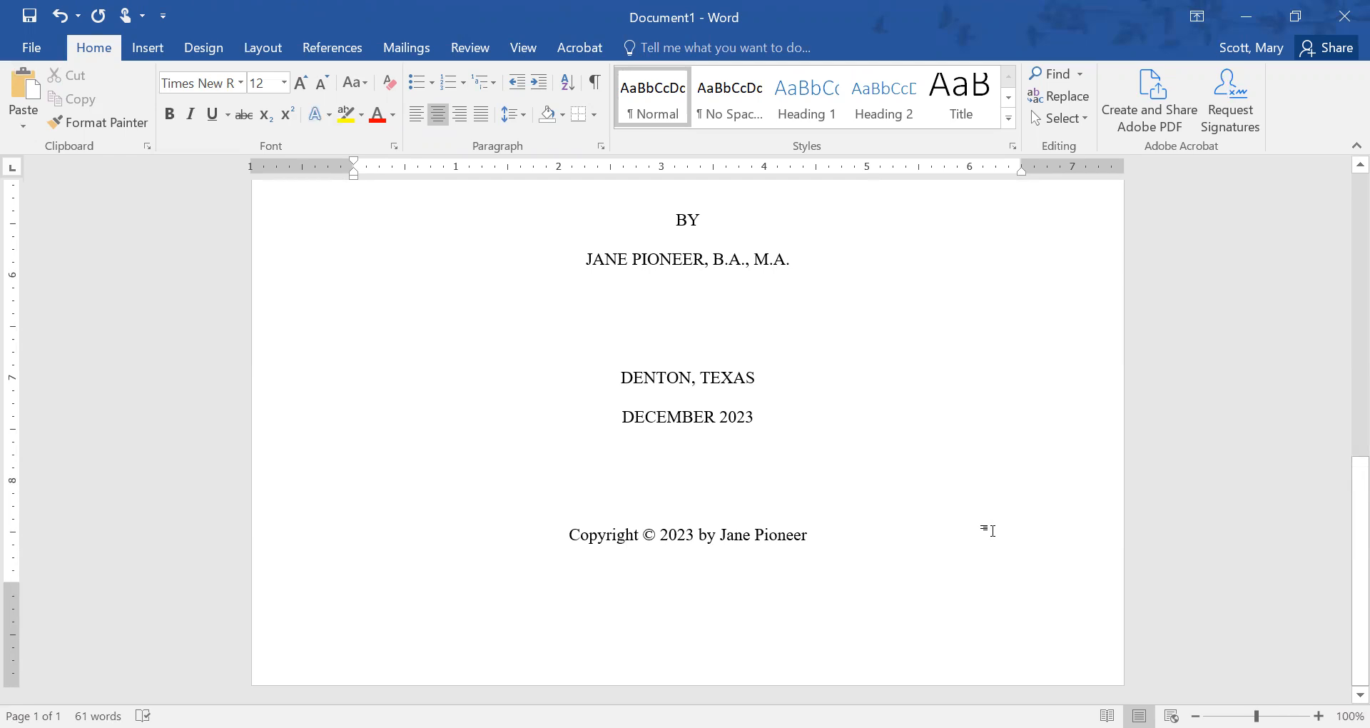
{"action": "left_click", "coordinate": [276, 50]}
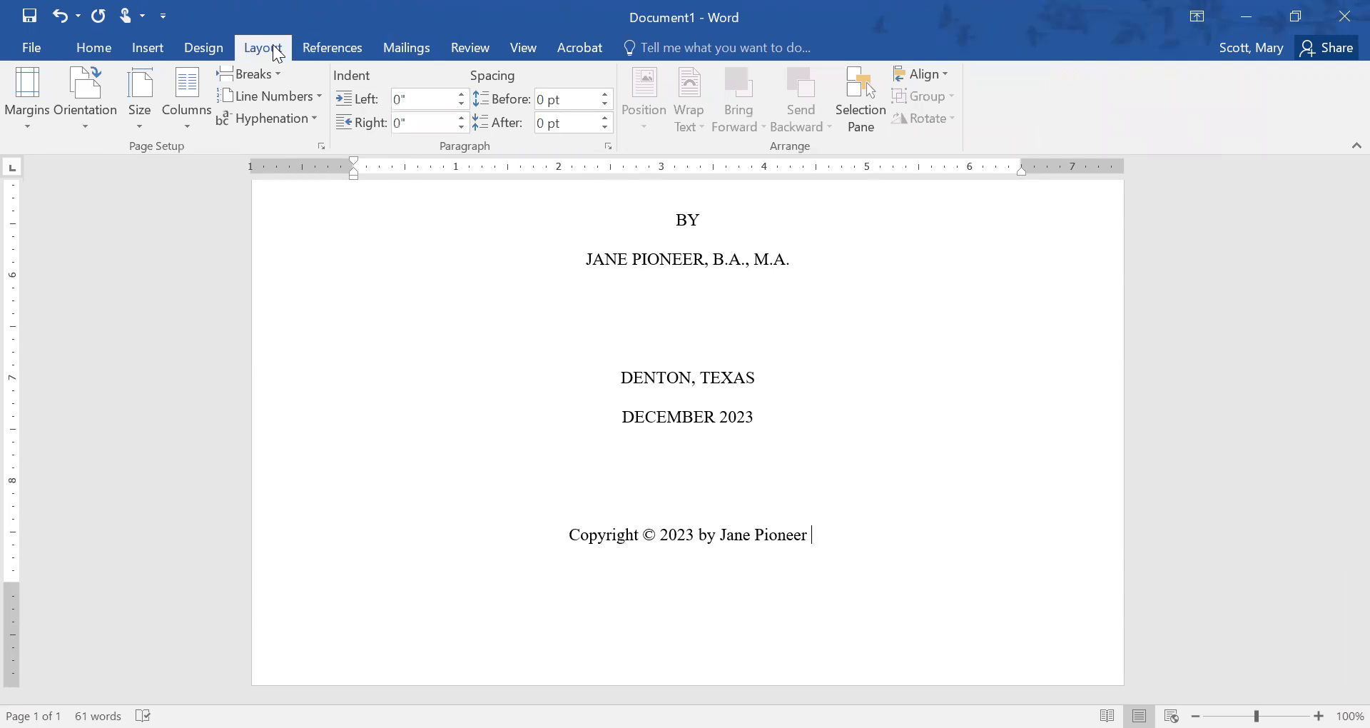
{"action": "left_click", "coordinate": [245, 77]}
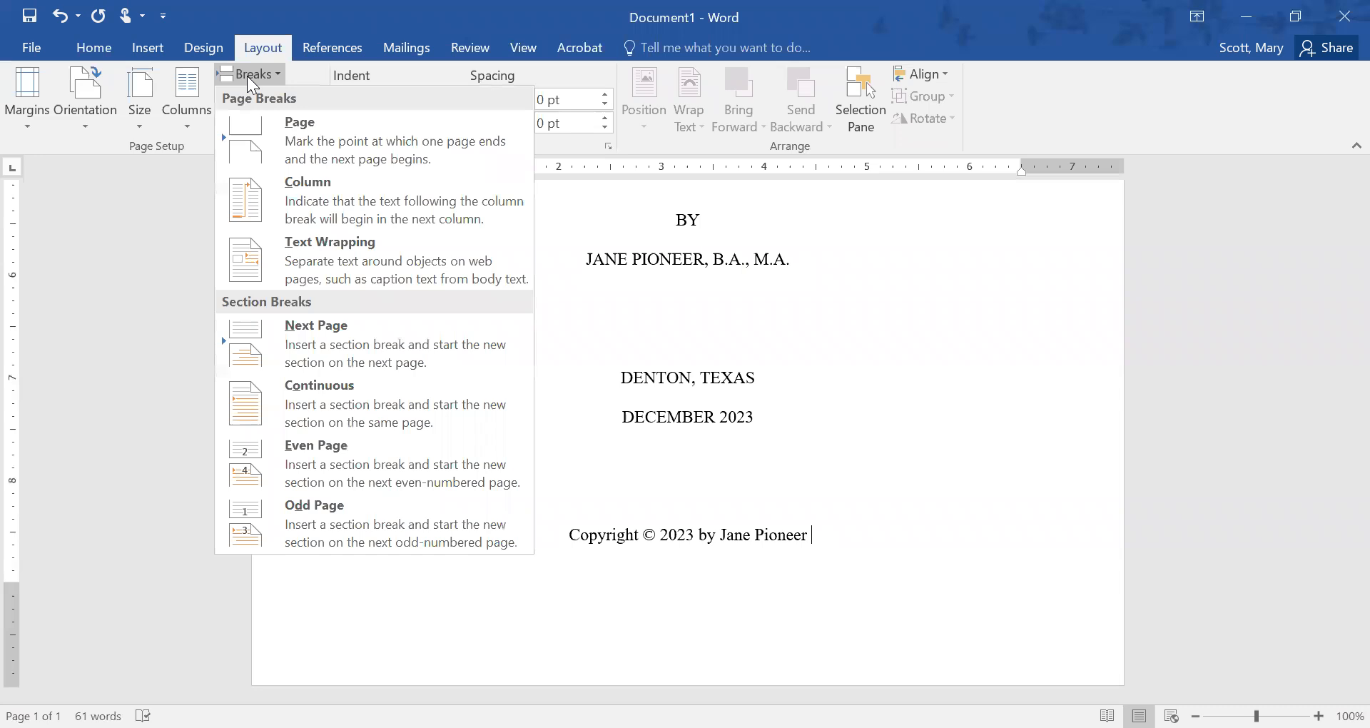
{"action": "left_click", "coordinate": [385, 331]}
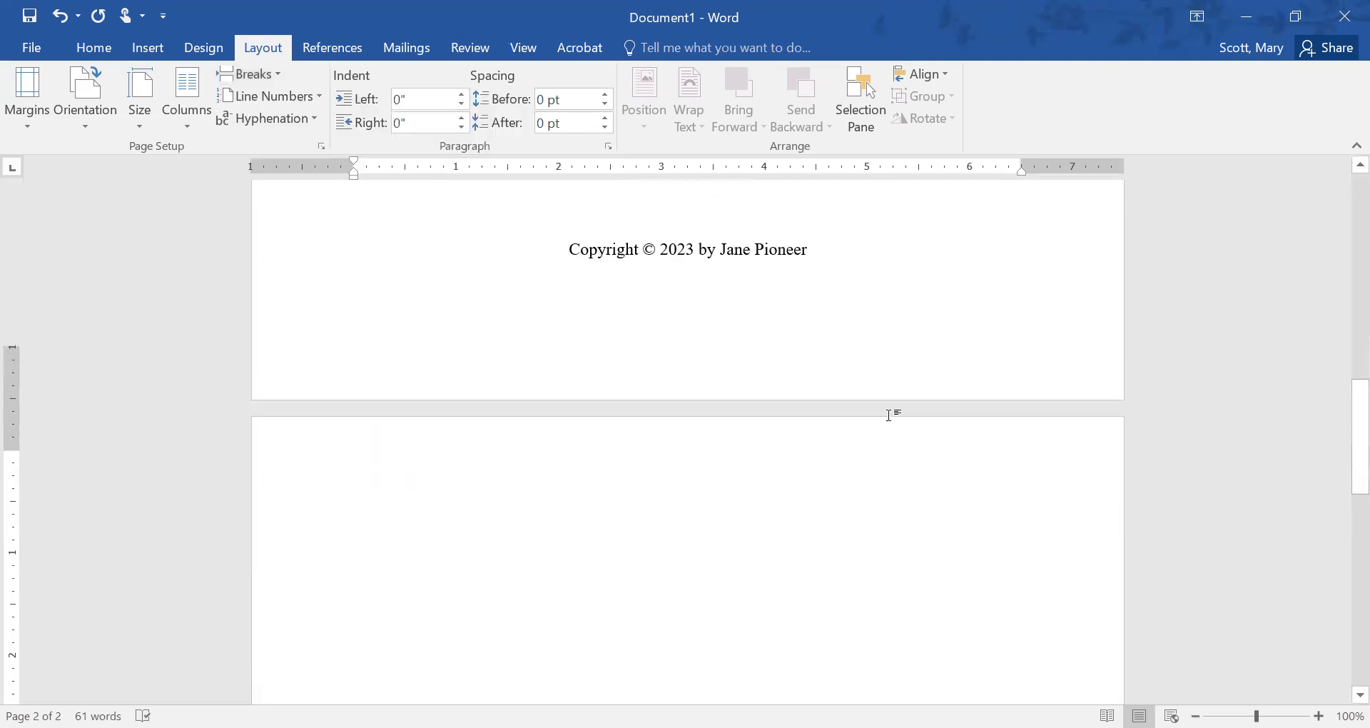
{"action": "scroll", "coordinate": [750, 324], "scroll_direction": "up", "scroll_amount": 3}
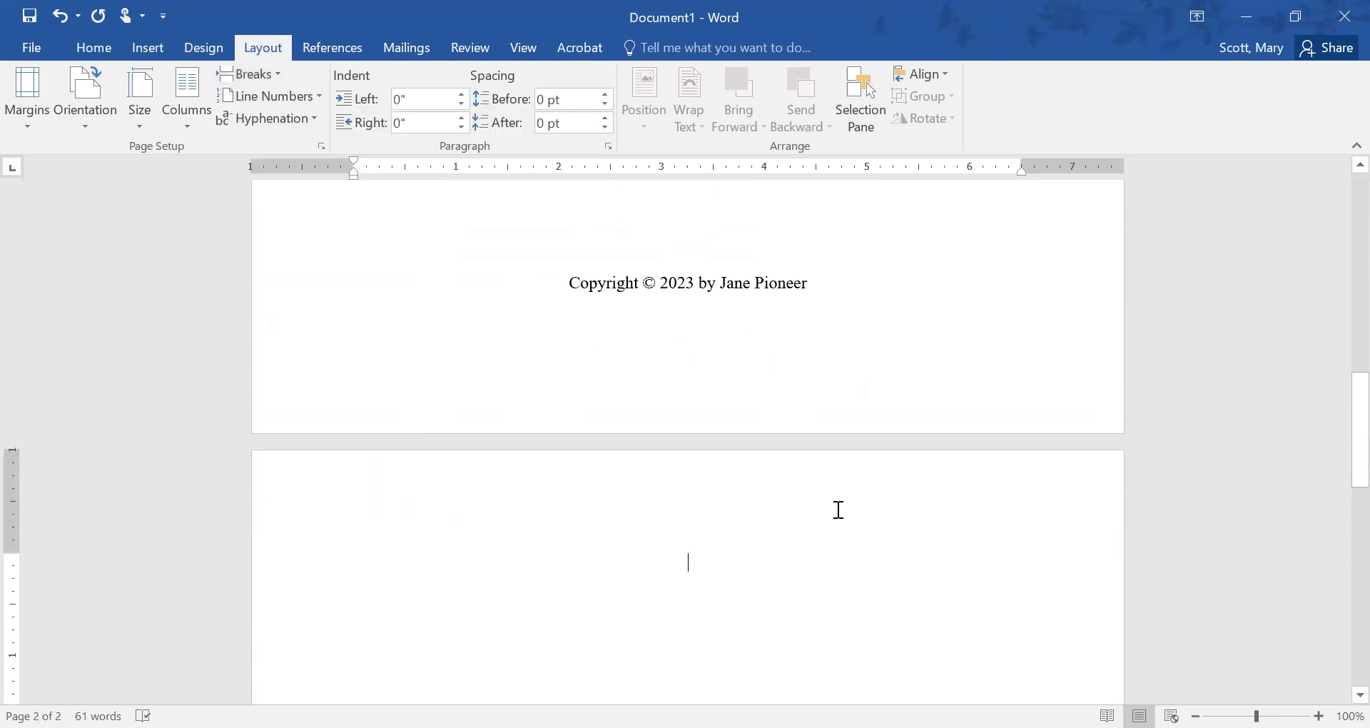